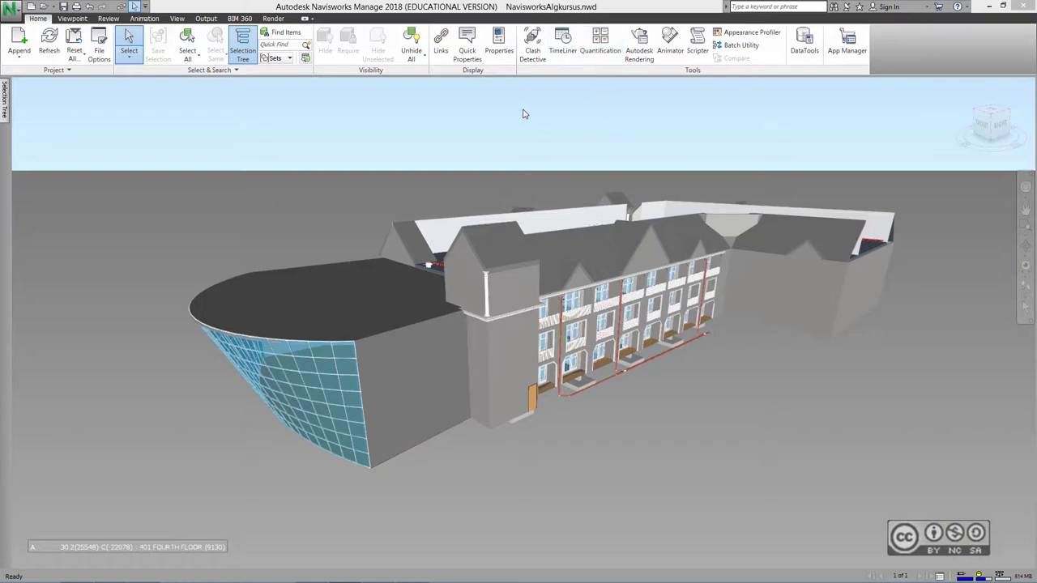
Step: Select the dormer roof, look at its context-menu options, then clear the selection
click(471, 249)
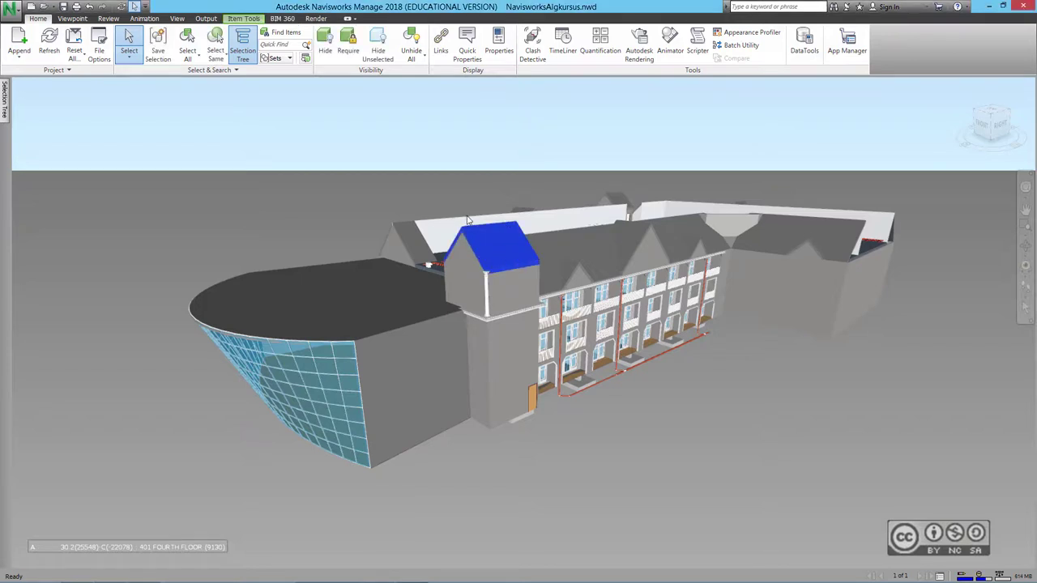
right_click(489, 244)
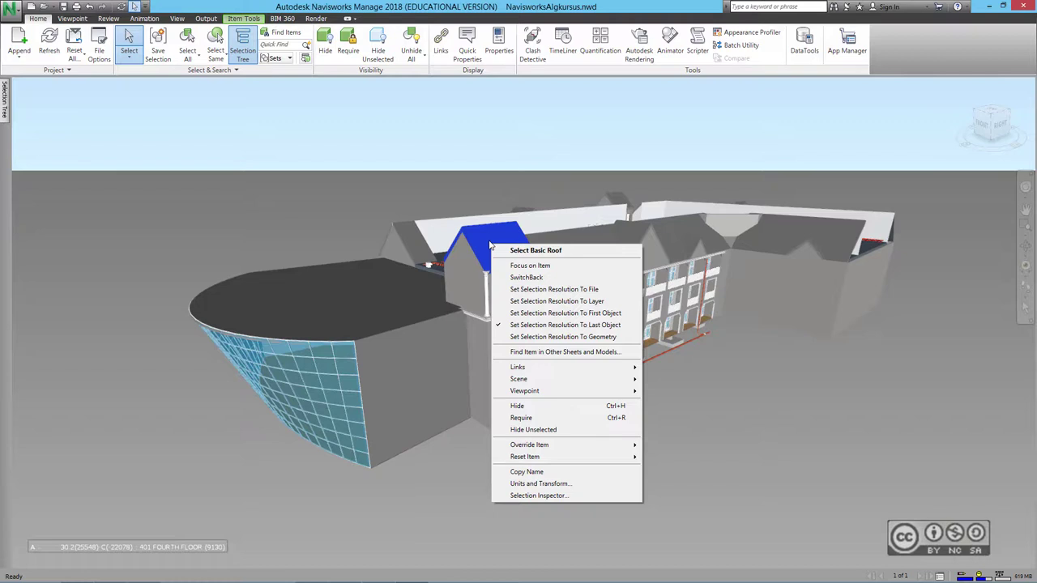
click(529, 130)
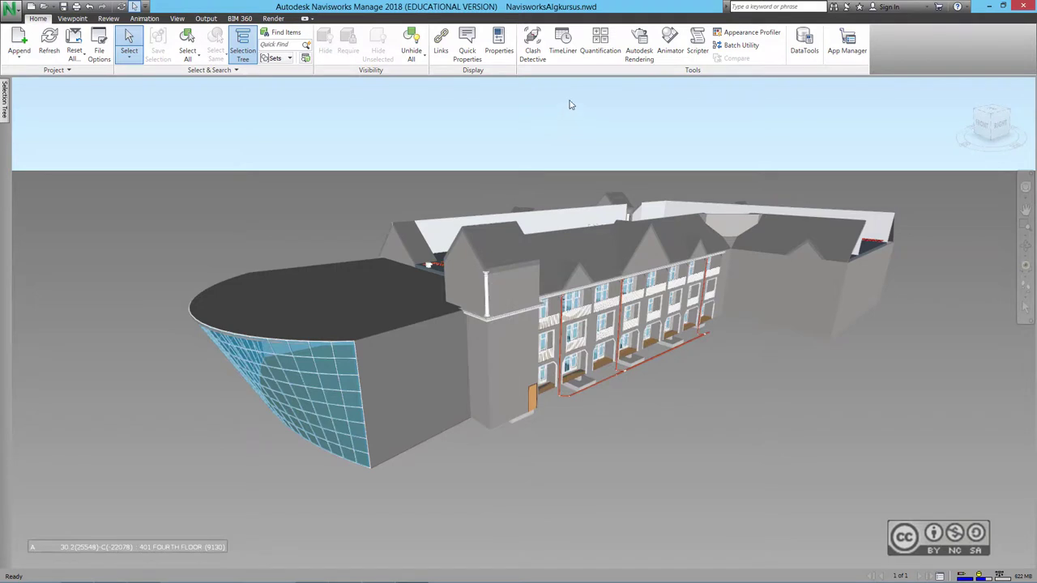
Step: Create a quantification project on the Uniformat catalog with metric units, keeping ModelLength unchanged
click(604, 49)
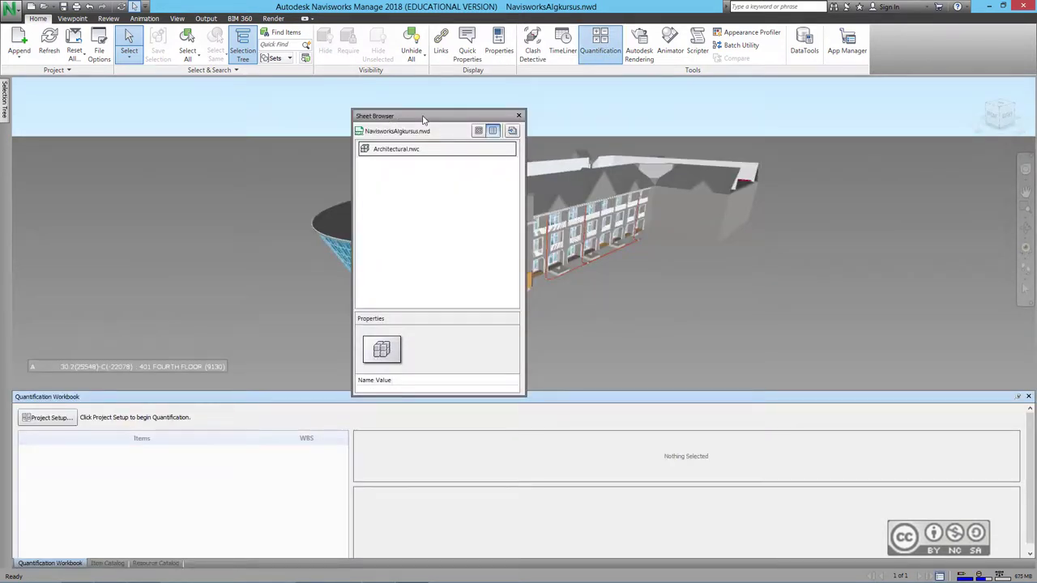
click(518, 116)
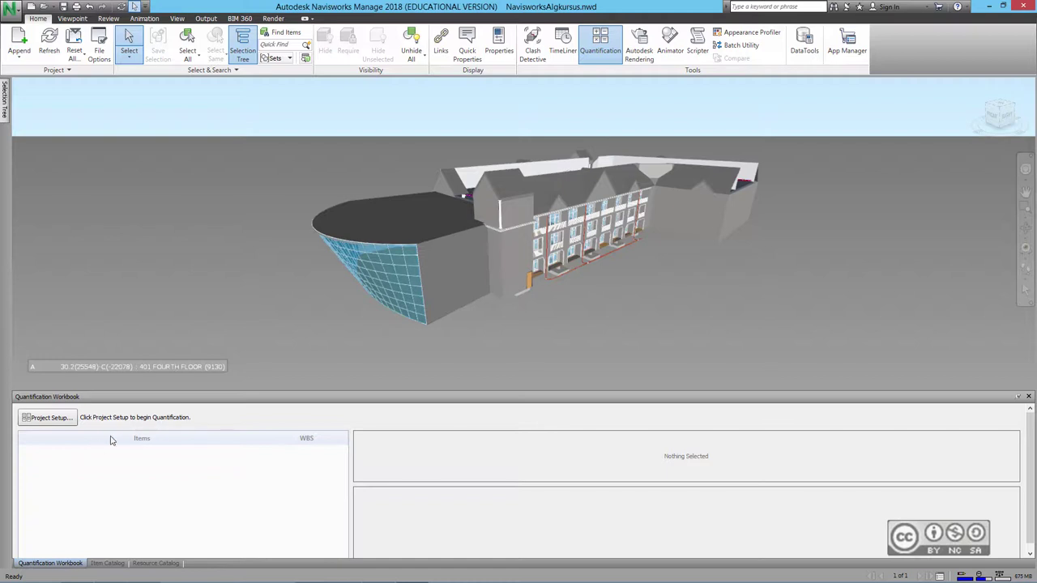
click(46, 419)
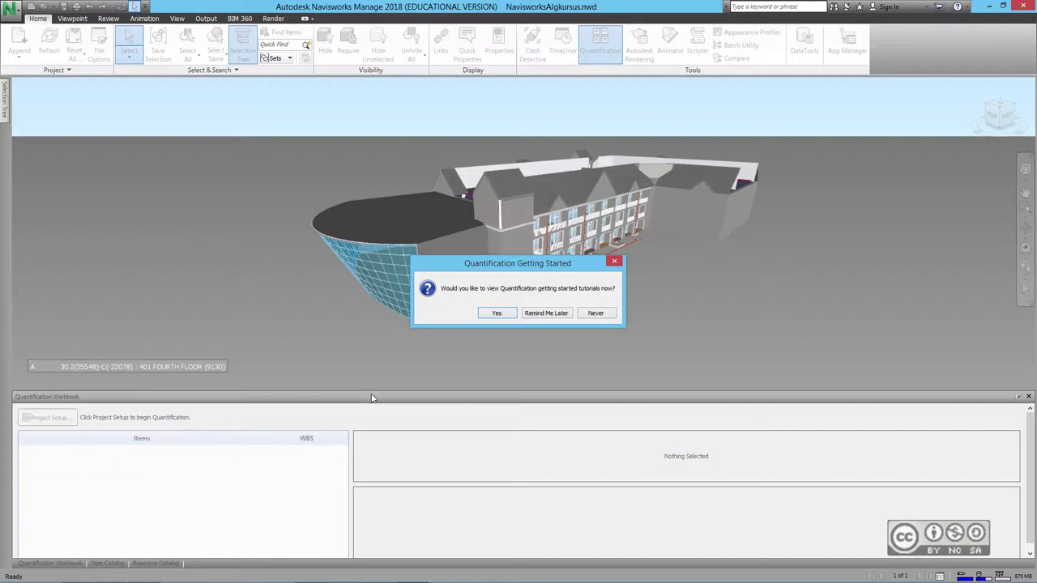
click(547, 314)
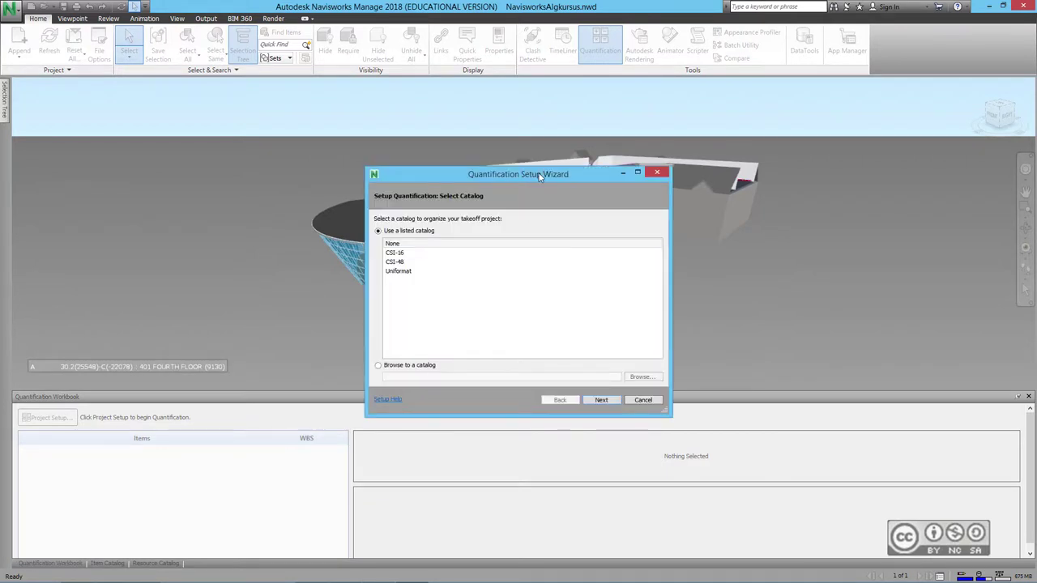
click(409, 271)
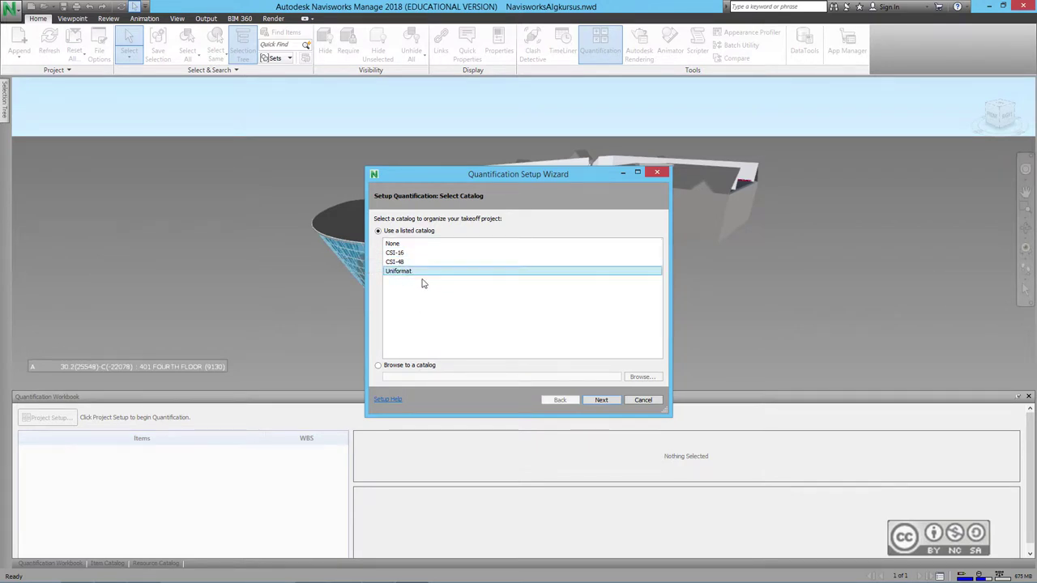
click(605, 402)
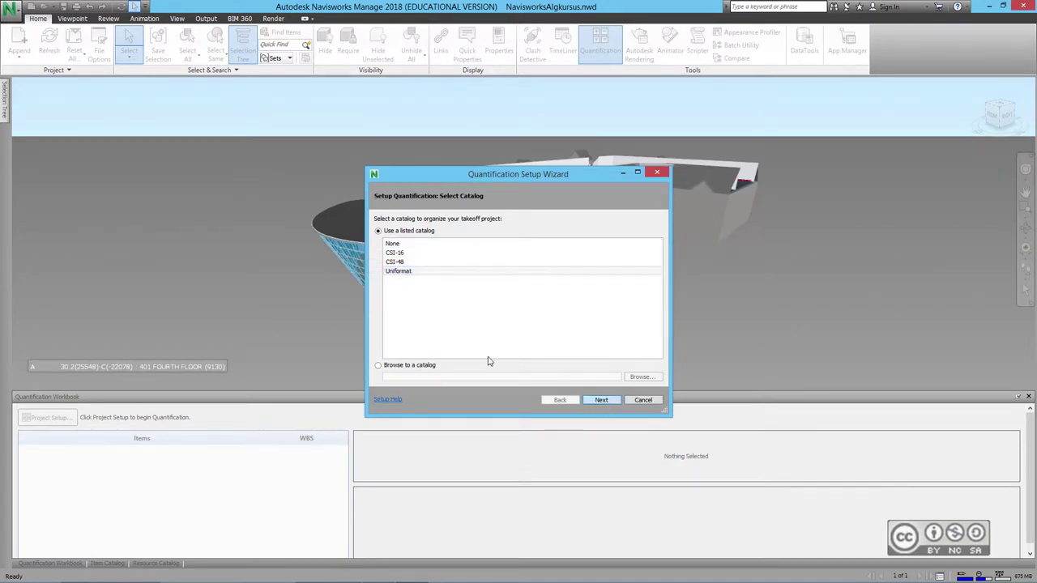
click(601, 400)
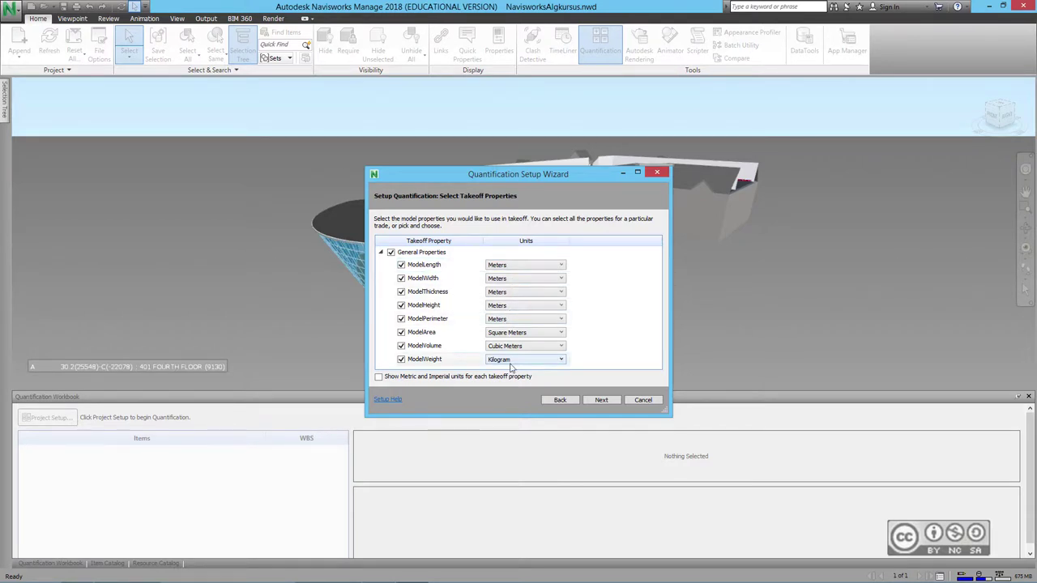
click(520, 265)
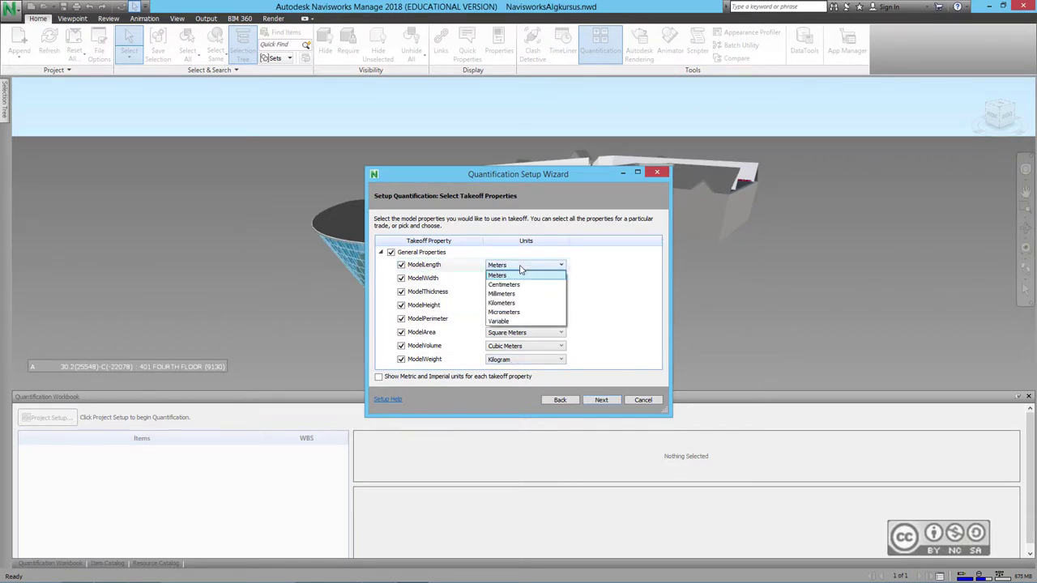
click(520, 267)
click(603, 400)
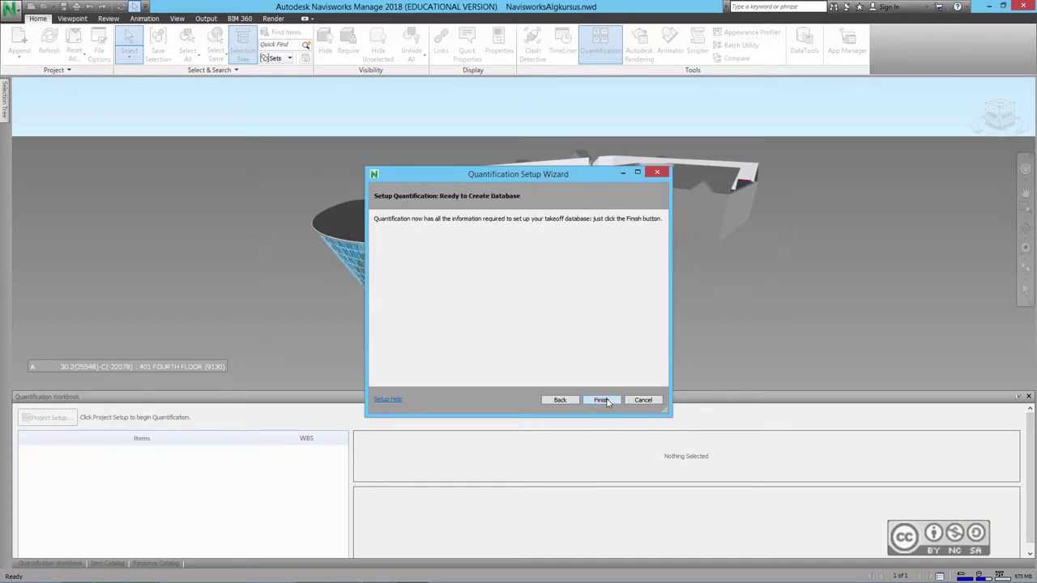
click(603, 400)
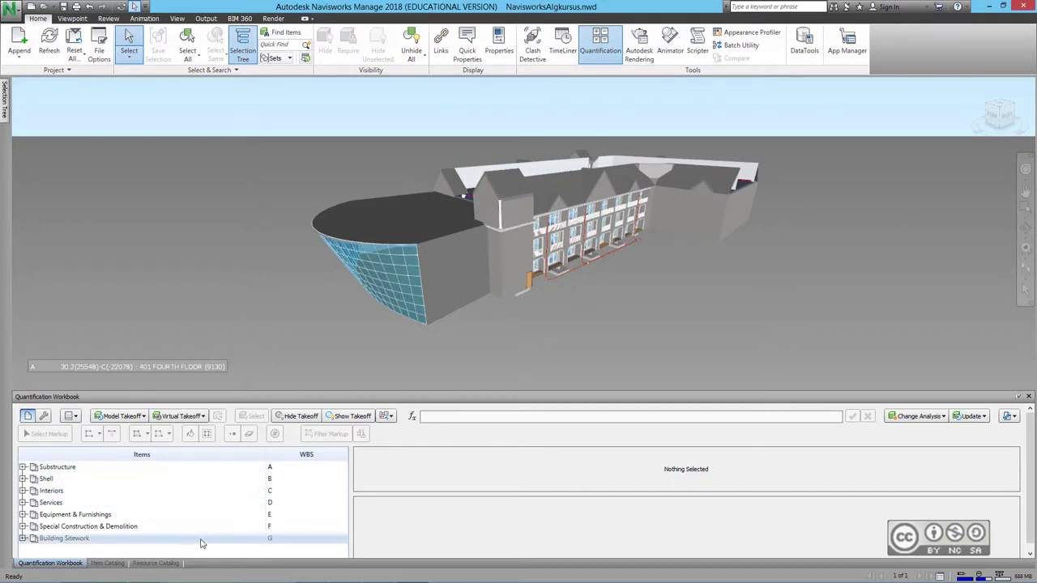
Step: Zoom and orbit the model to see the building's underside with its foundation slabs and pipework
scroll(594, 285, up, 3)
scroll(595, 284, up, 3)
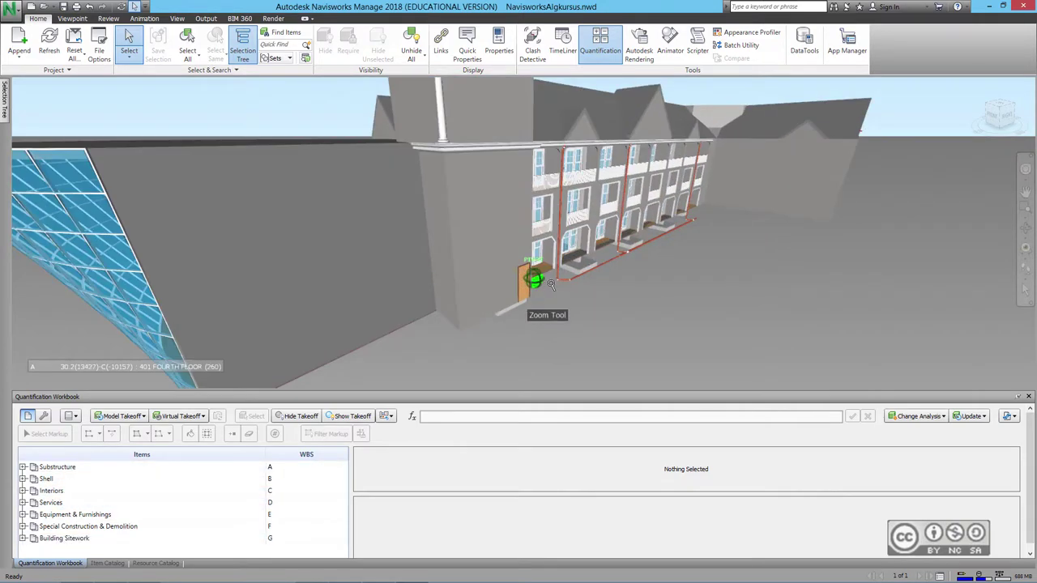
shift+middle_drag(559, 283, 520, 138)
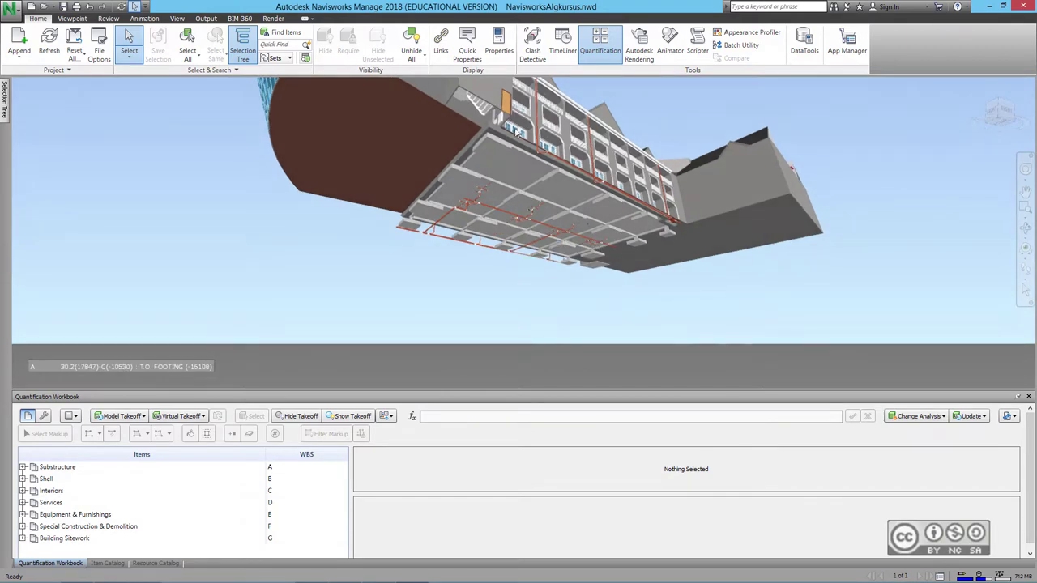
scroll(521, 138, down, 2)
scroll(521, 138, up, 4)
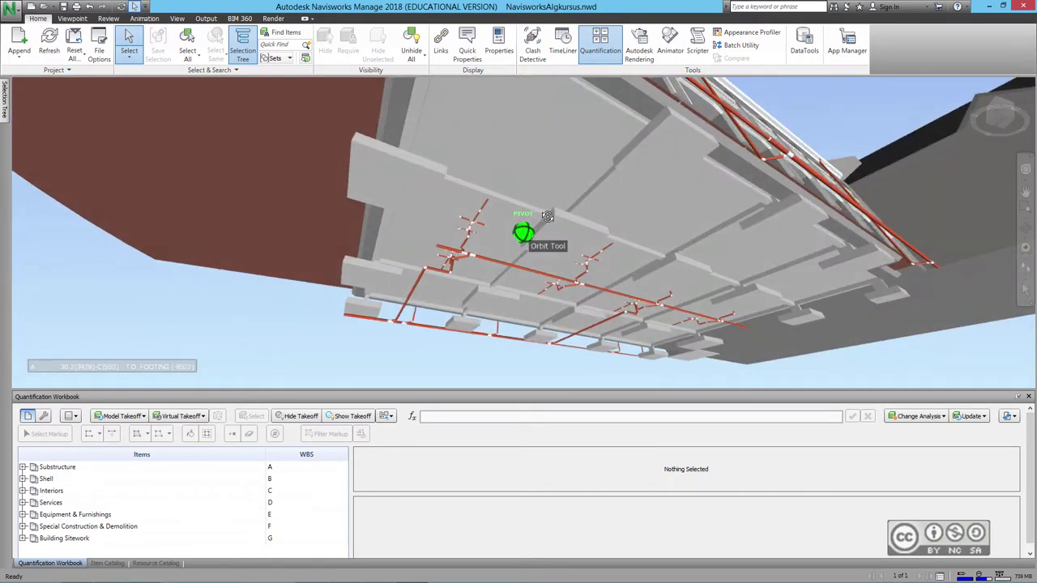
mouse_move(523, 232)
shift+middle_down()
mouse_move(548, 226)
mouse_move(551, 236)
shift+middle_up()
scroll(394, 285, down, 3)
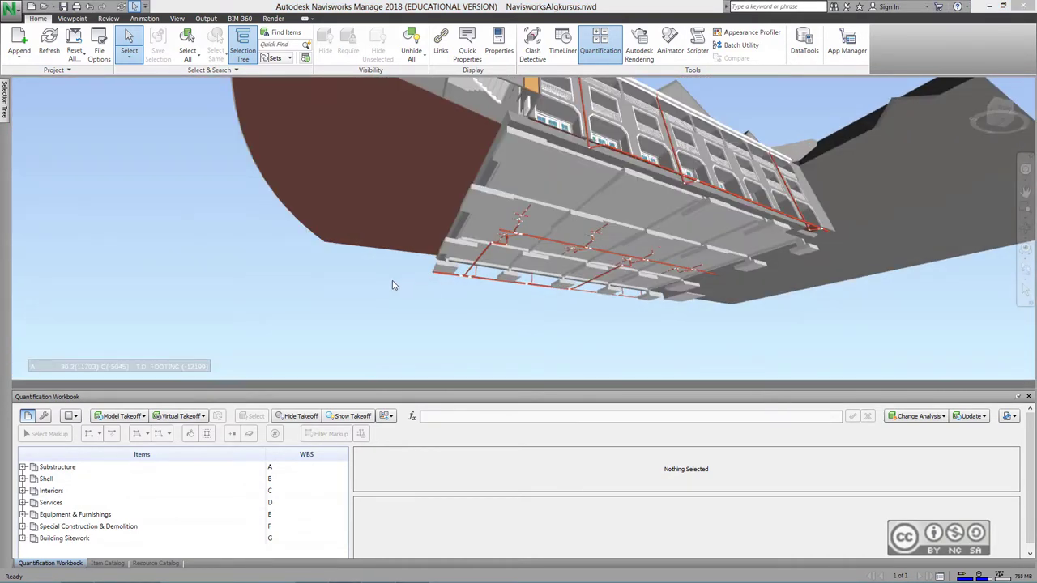
Step: Select all footing and slab elements on the underside by picking items with the same name
click(515, 139)
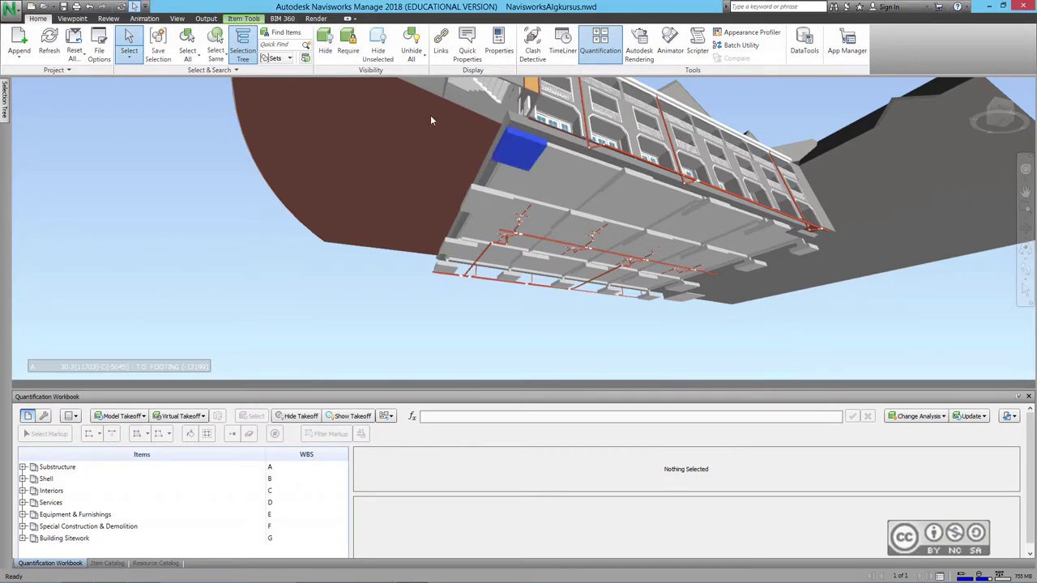
click(216, 57)
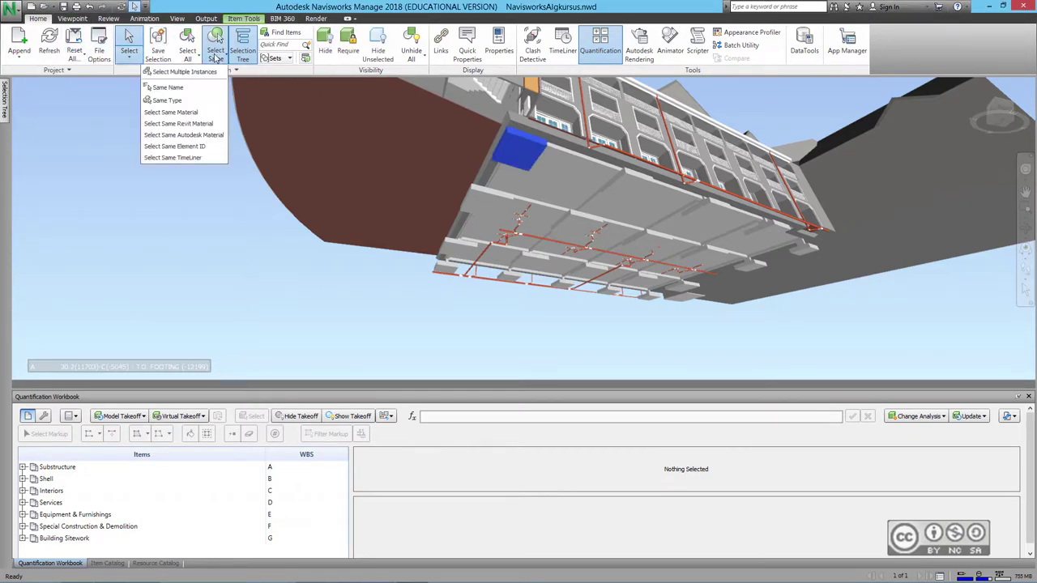
click(168, 86)
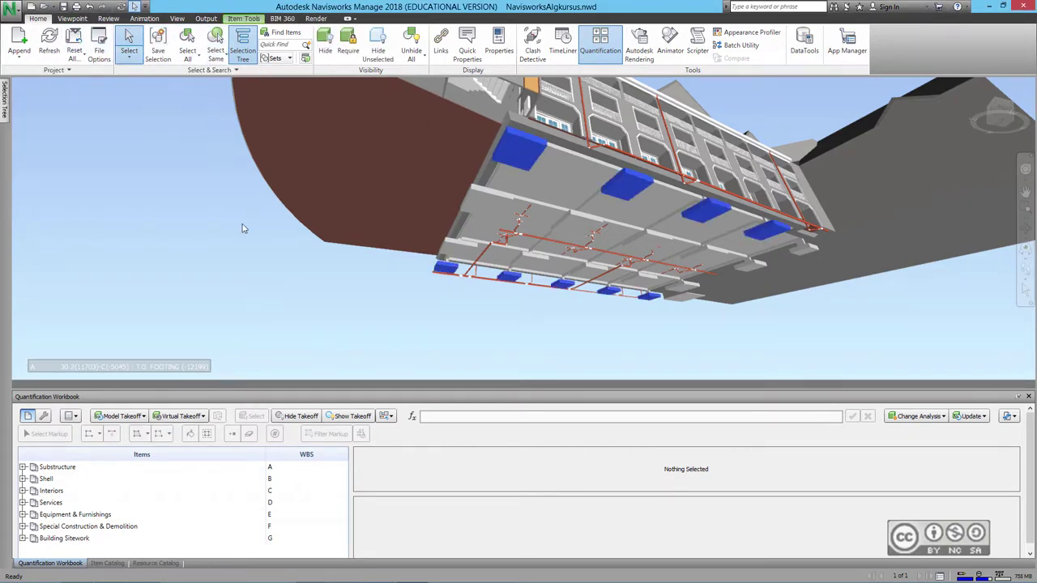
ctrl+click(485, 197)
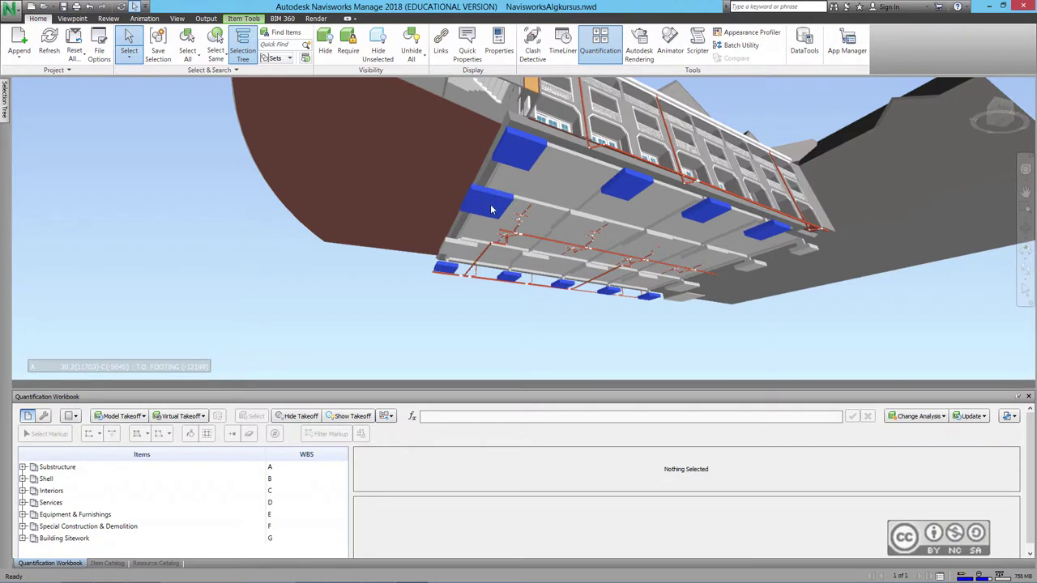
click(216, 57)
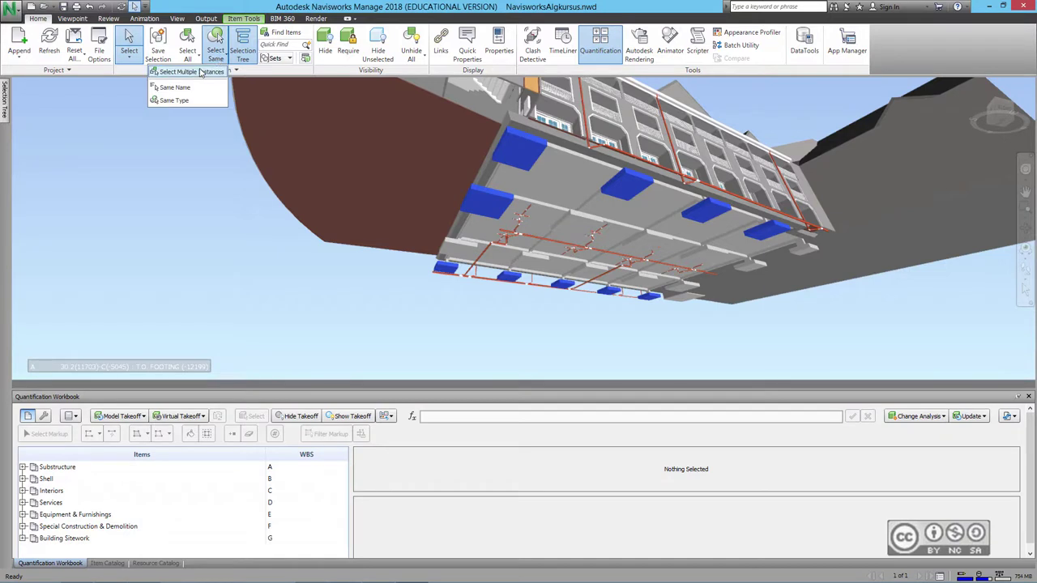
click(170, 87)
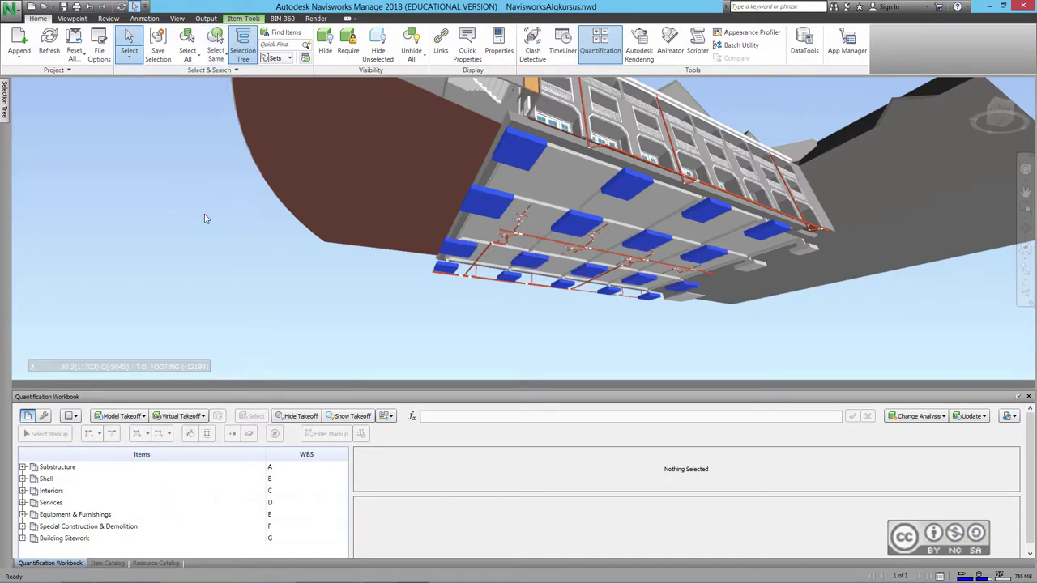
Step: Save the selected footings as a selection set named 'Taldmikud'
click(163, 49)
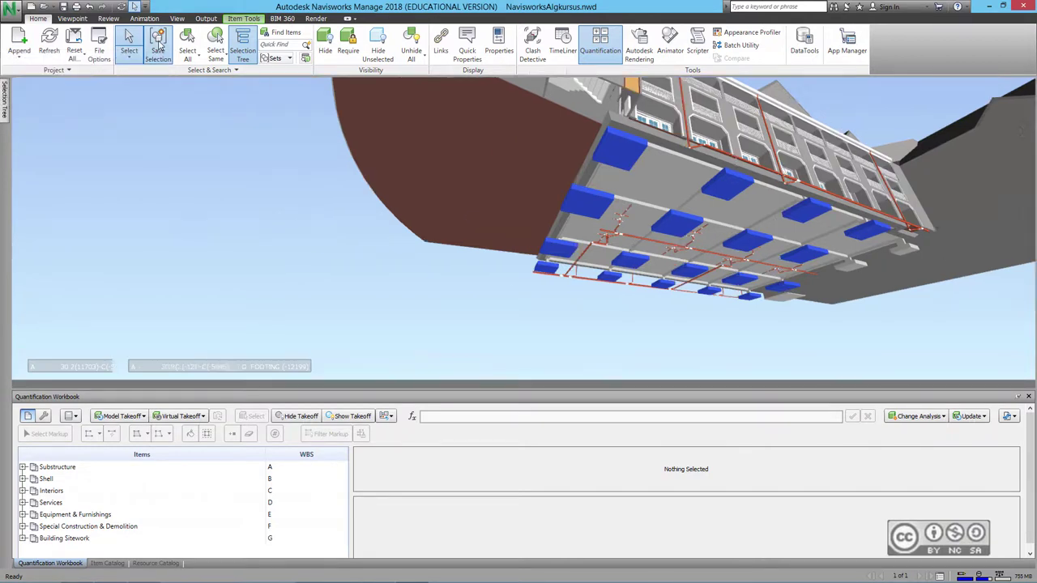
text(Ta)
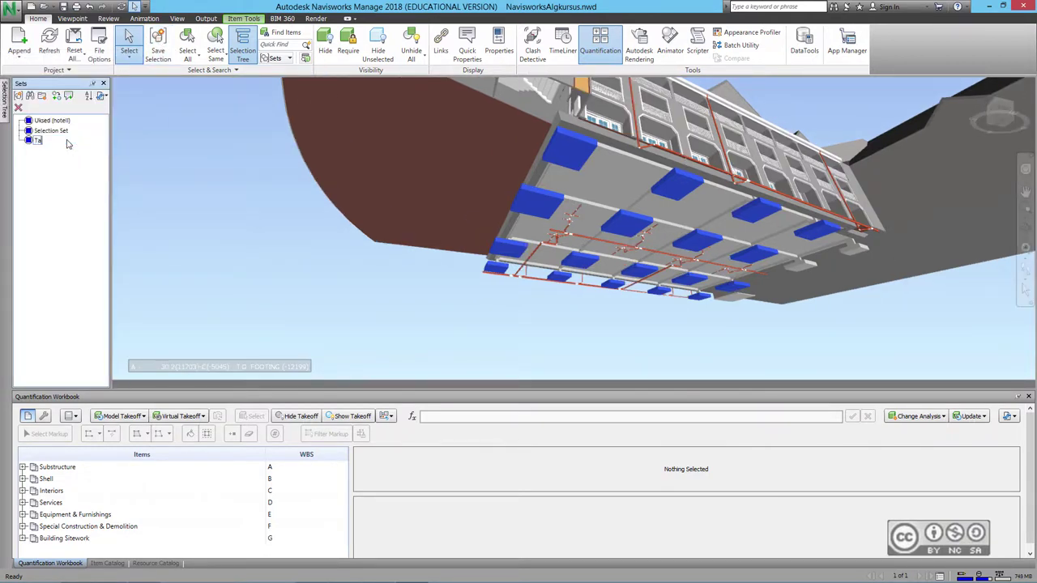
text(ldmikud)
key(Return)
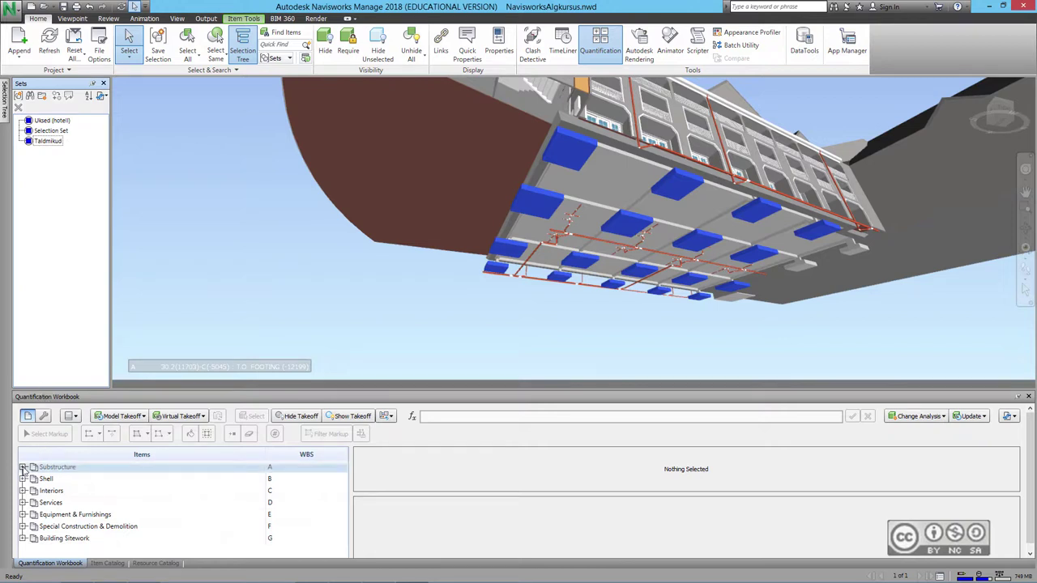
Step: Show Substructure › Foundations › Standard Foundations, enlarge the workbook, and reselect the Taldmikud footings
click(23, 467)
click(29, 479)
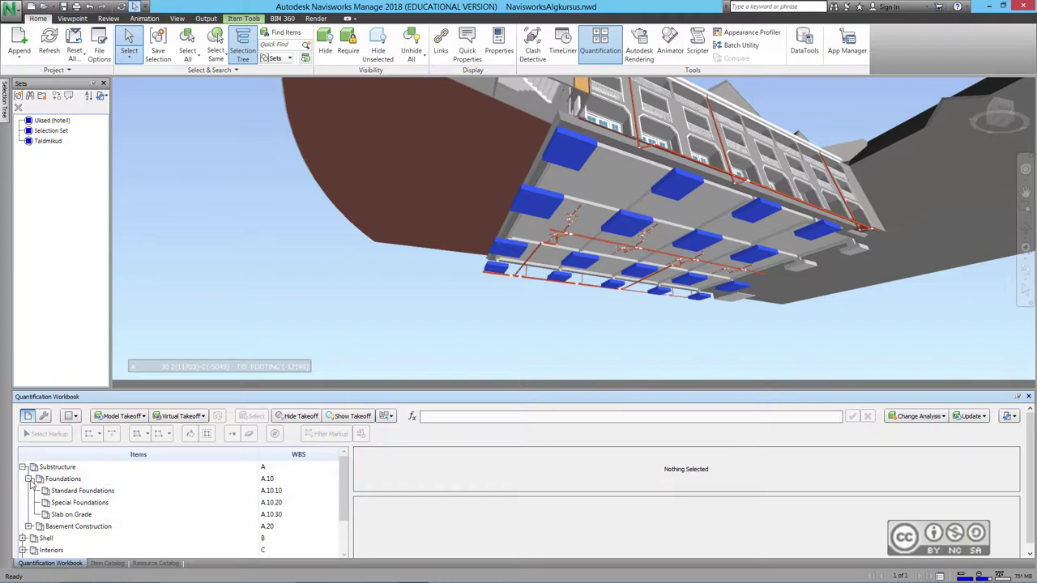
click(95, 495)
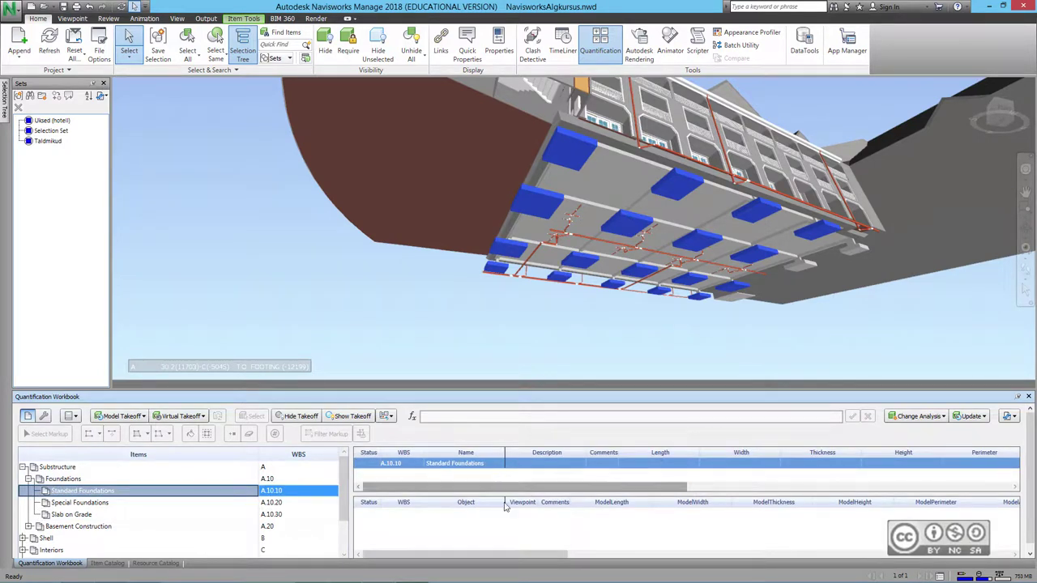
drag(564, 389, 571, 340)
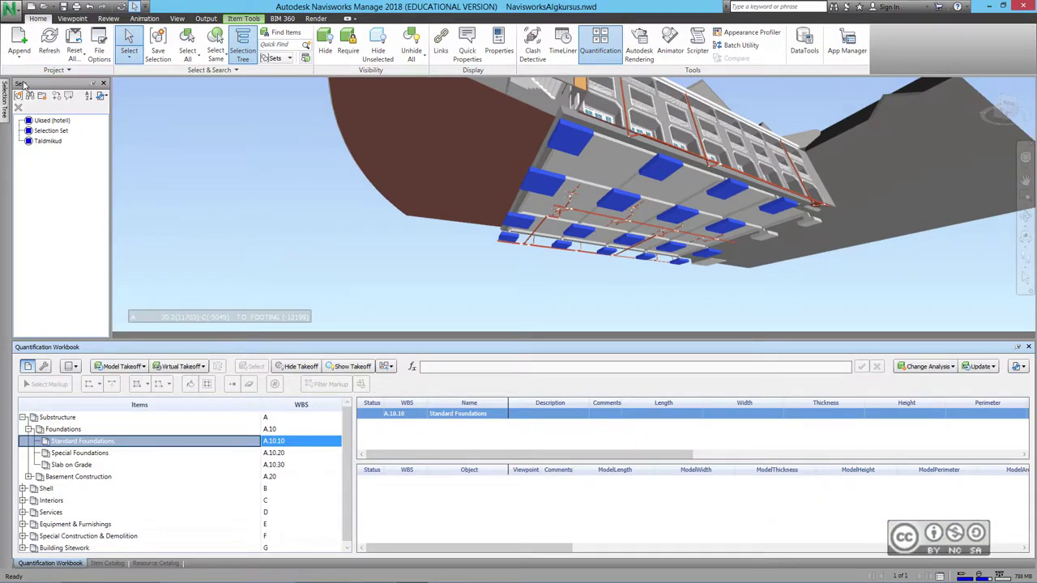
click(39, 144)
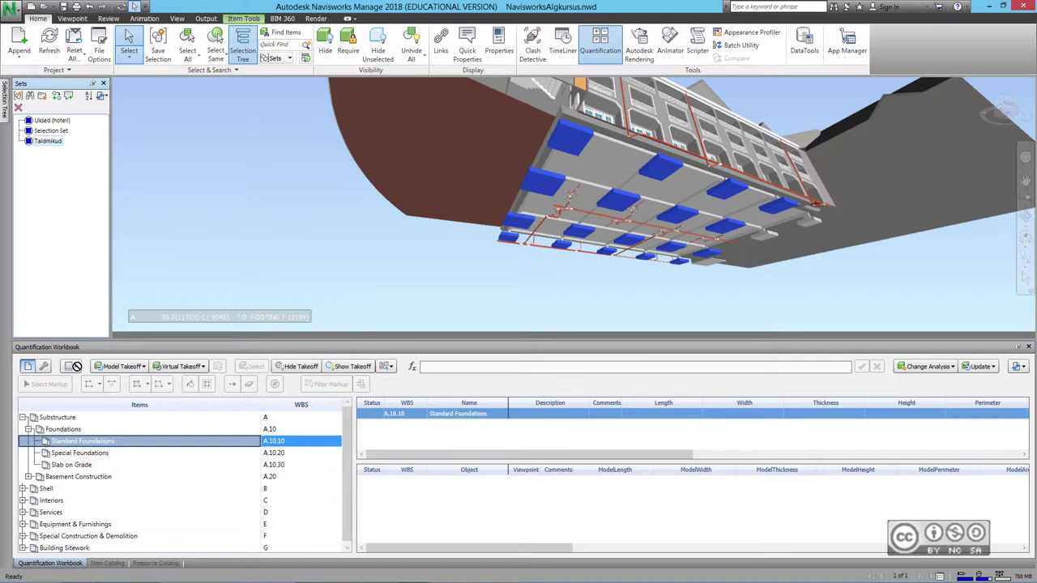
Step: Review footing A.10.10.1's quantities (53.512 m², 24.466 m³) under Standard Foundations, then deselect everything
double_click(84, 443)
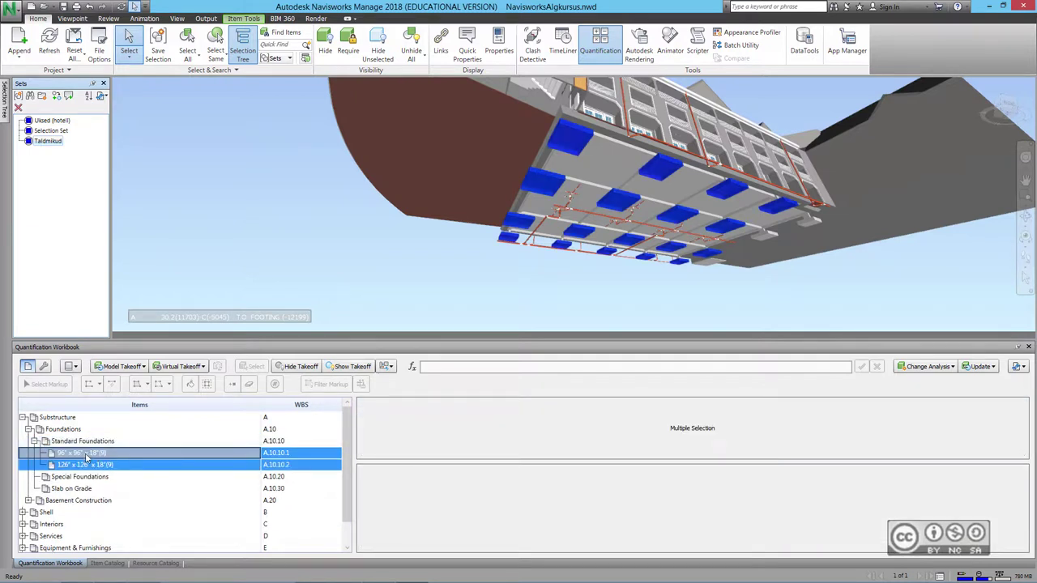
click(79, 454)
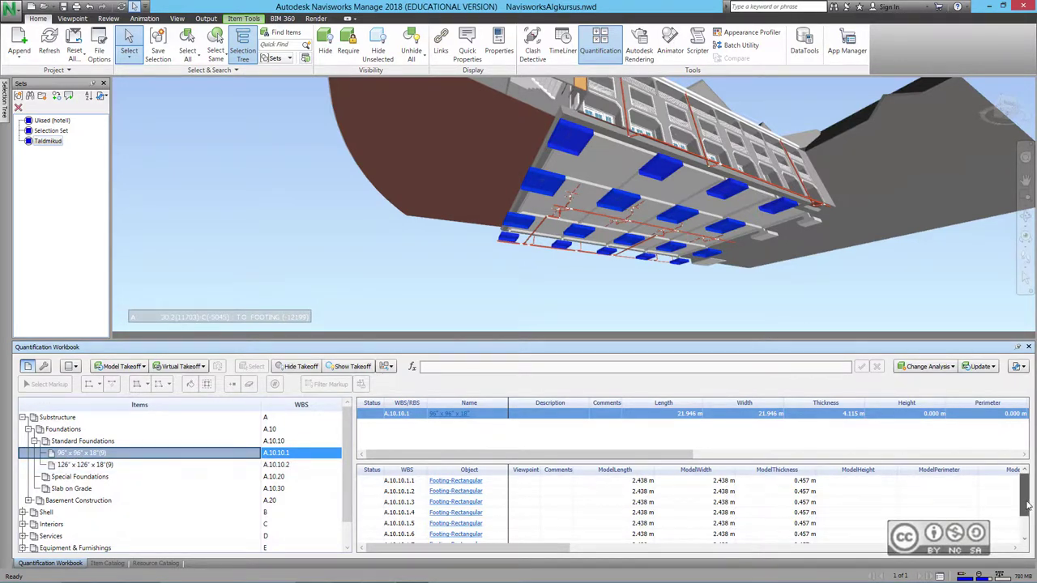
scroll(1027, 537, down, 1)
scroll(1026, 537, up, 1)
drag(557, 455, 865, 456)
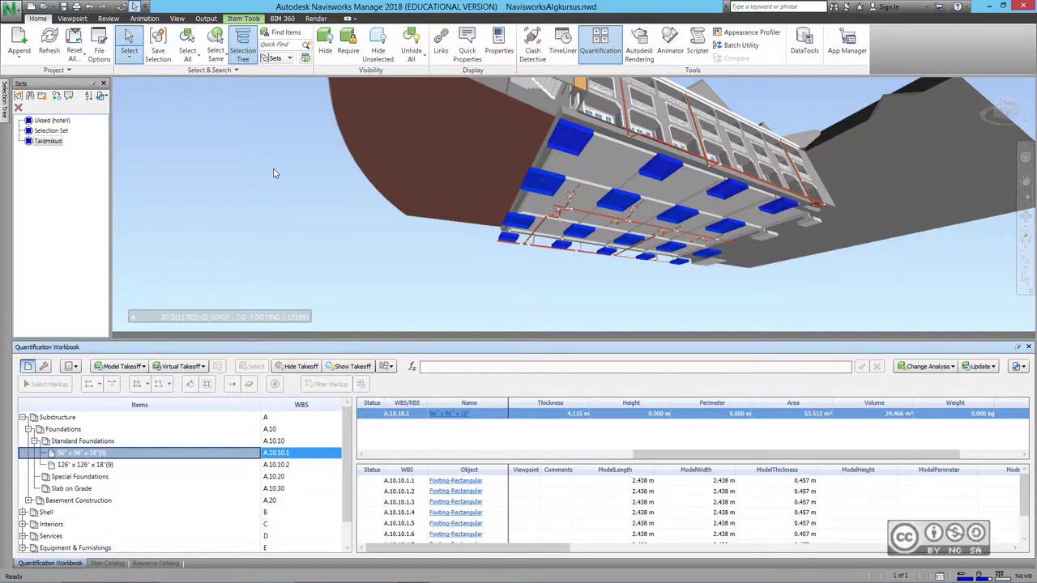
click(274, 173)
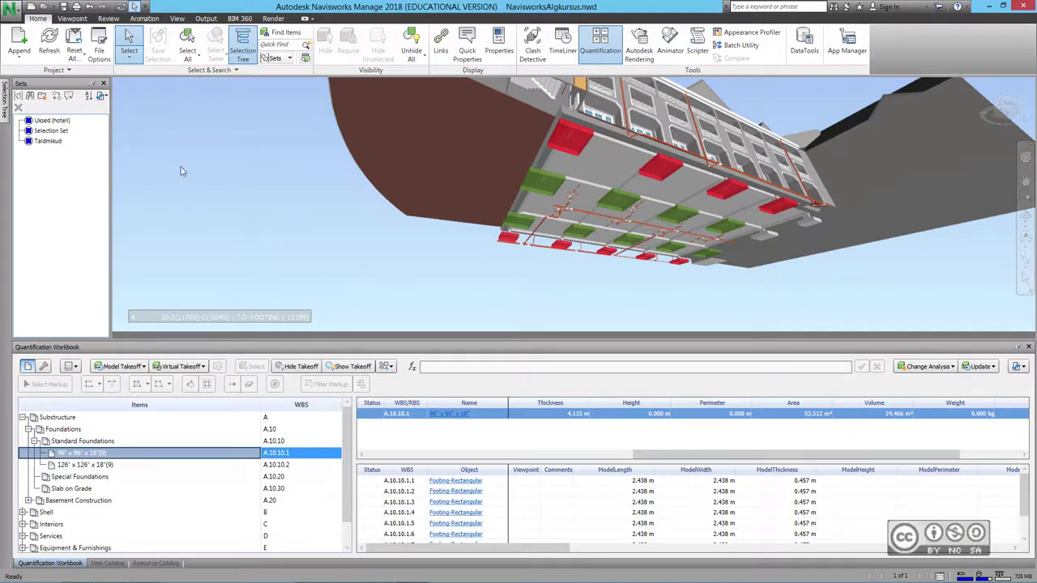
Step: Discard the unsaved changes and reopen NavisworksAlgkursus.nwd
click(36, 6)
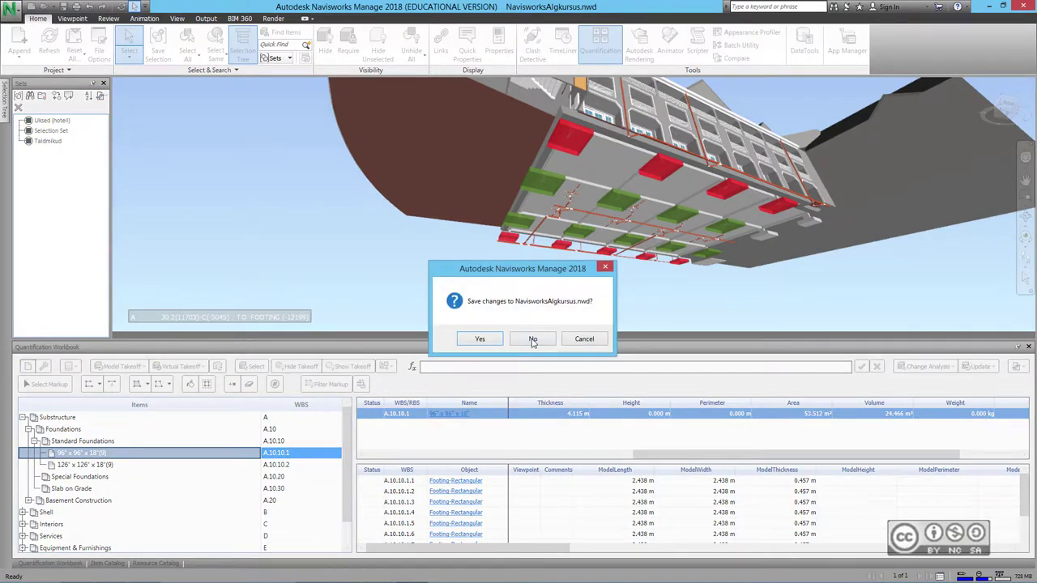
click(532, 338)
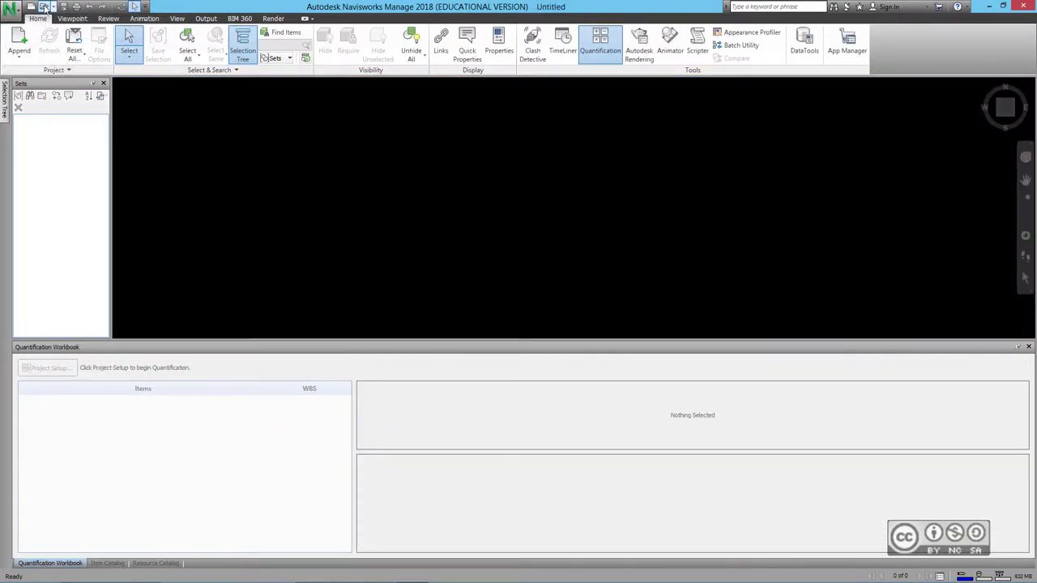
click(44, 6)
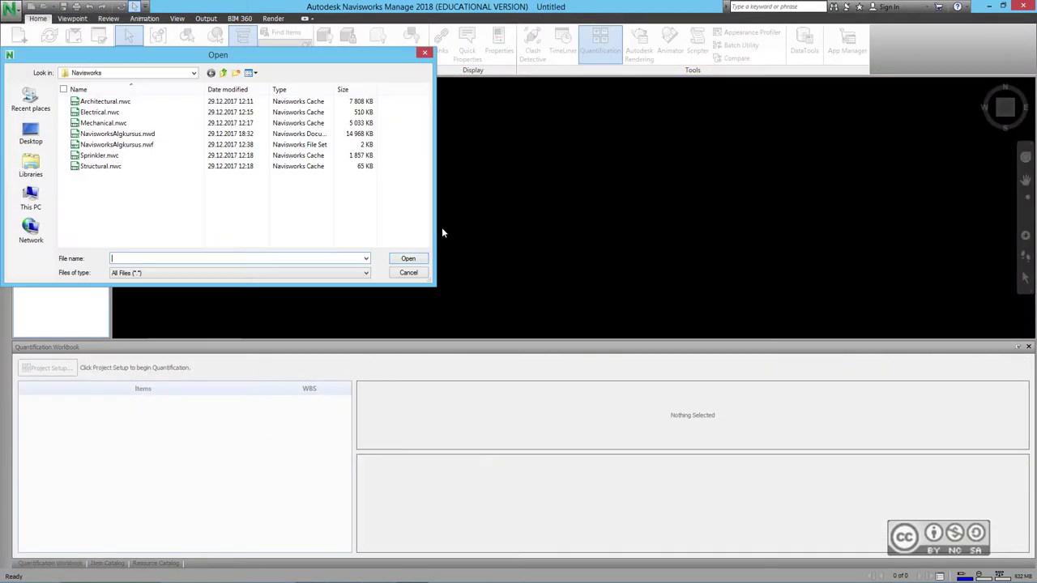
click(121, 134)
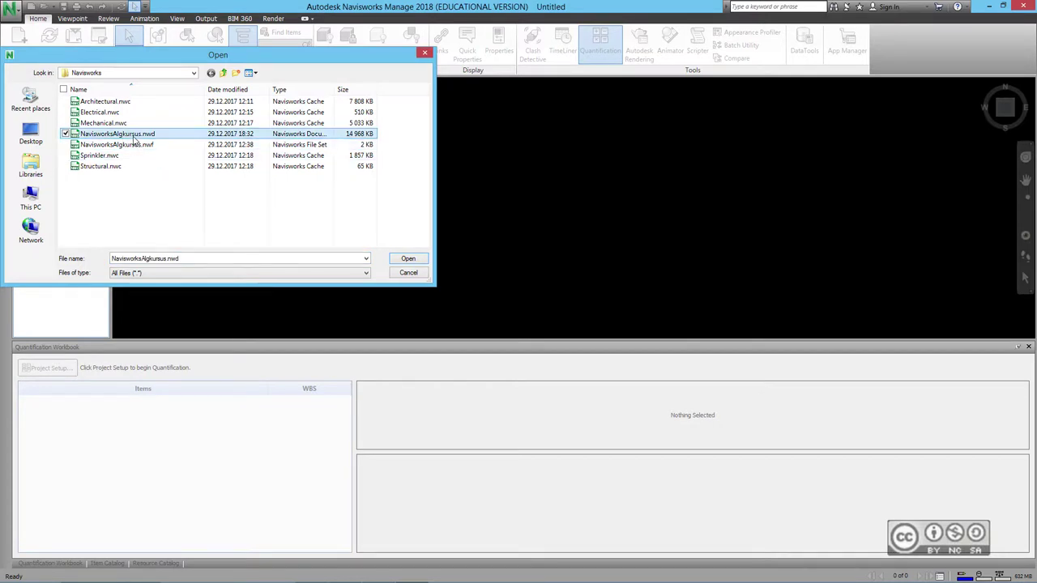
double_click(121, 134)
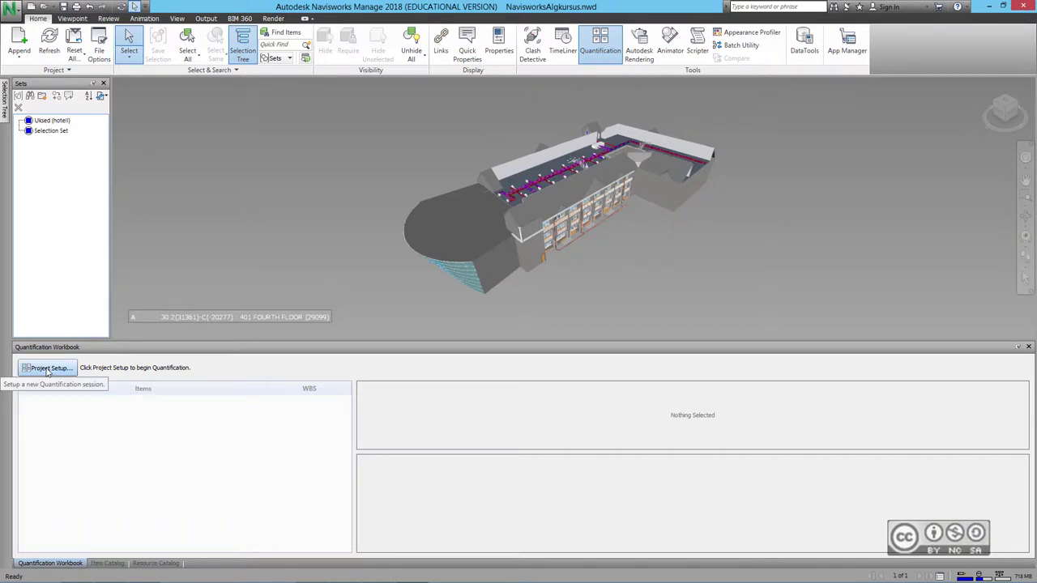
Step: Create a quantification project with catalog None, metric units and the default general takeoff properties
click(47, 369)
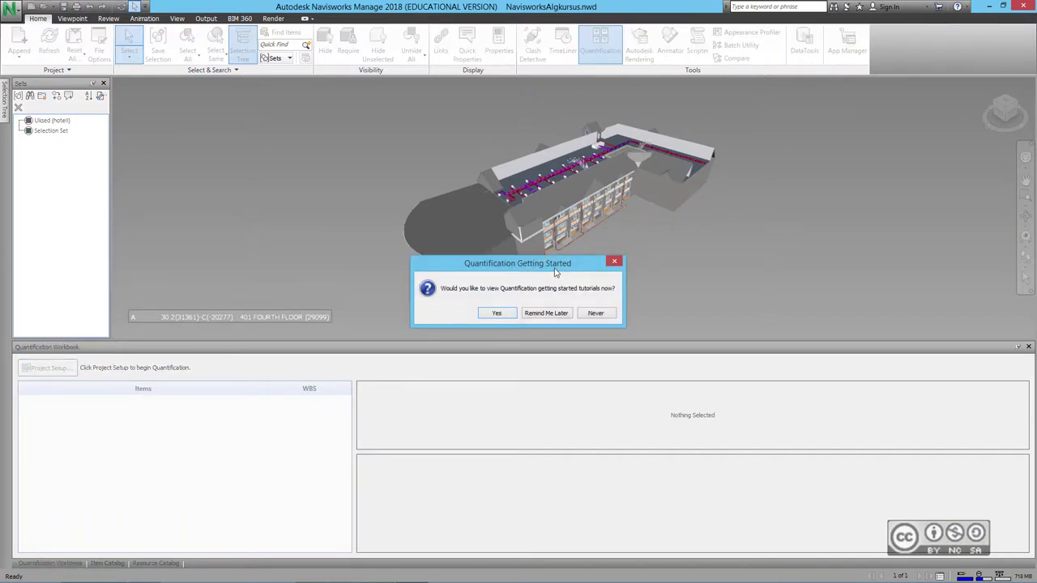
click(547, 313)
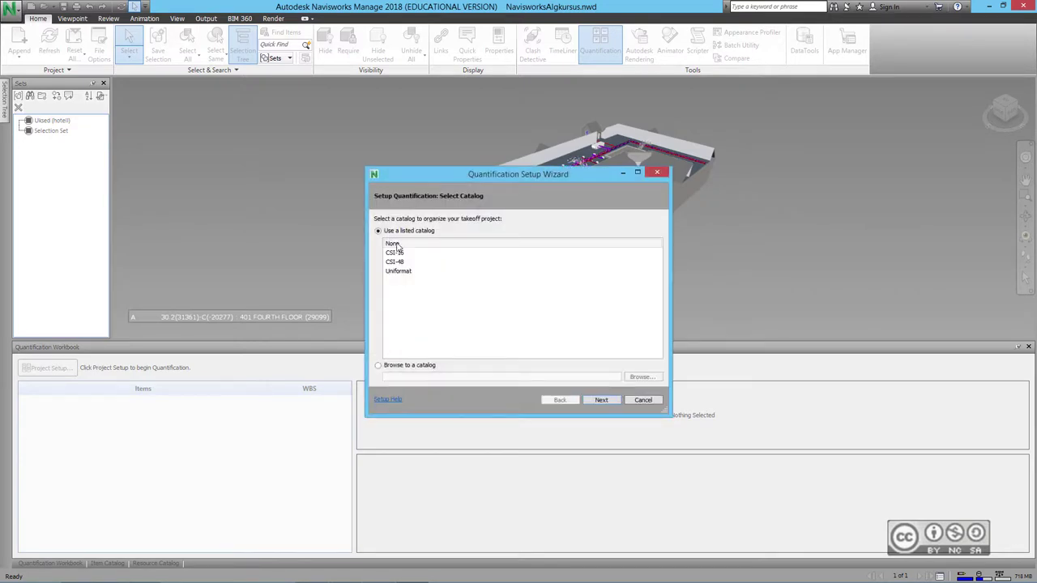
click(396, 245)
click(601, 399)
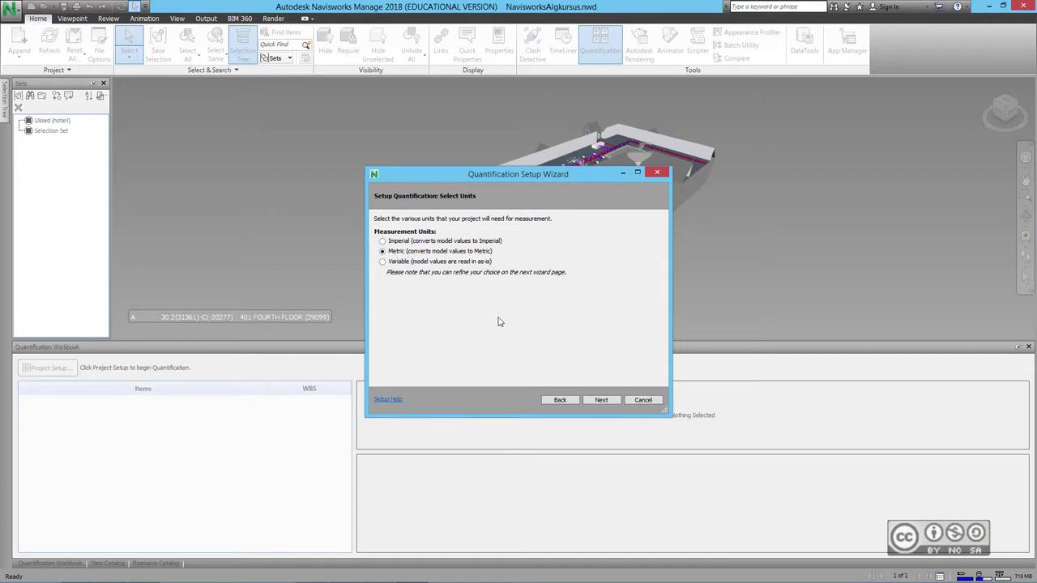
click(600, 400)
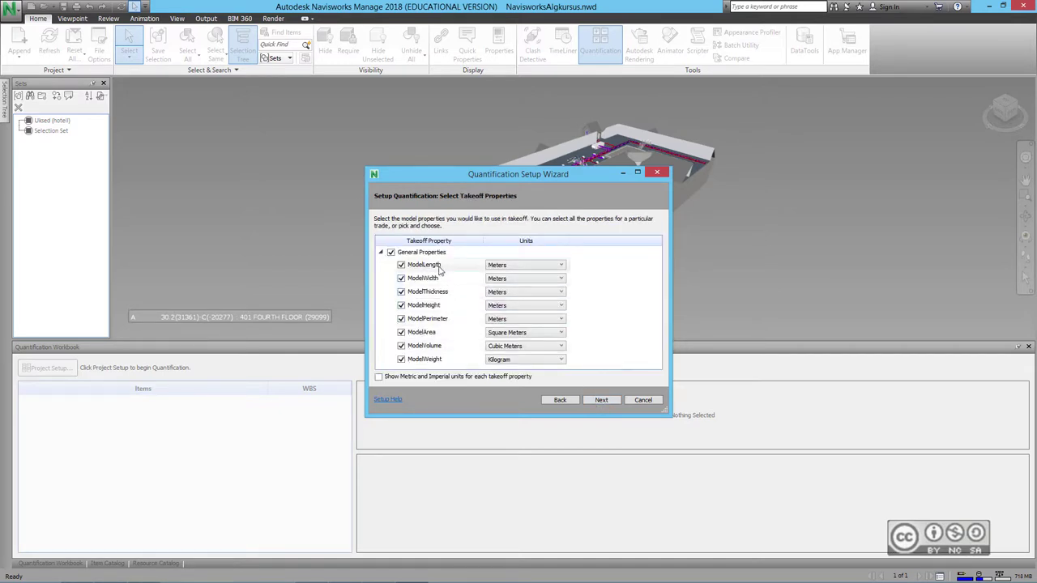
click(600, 401)
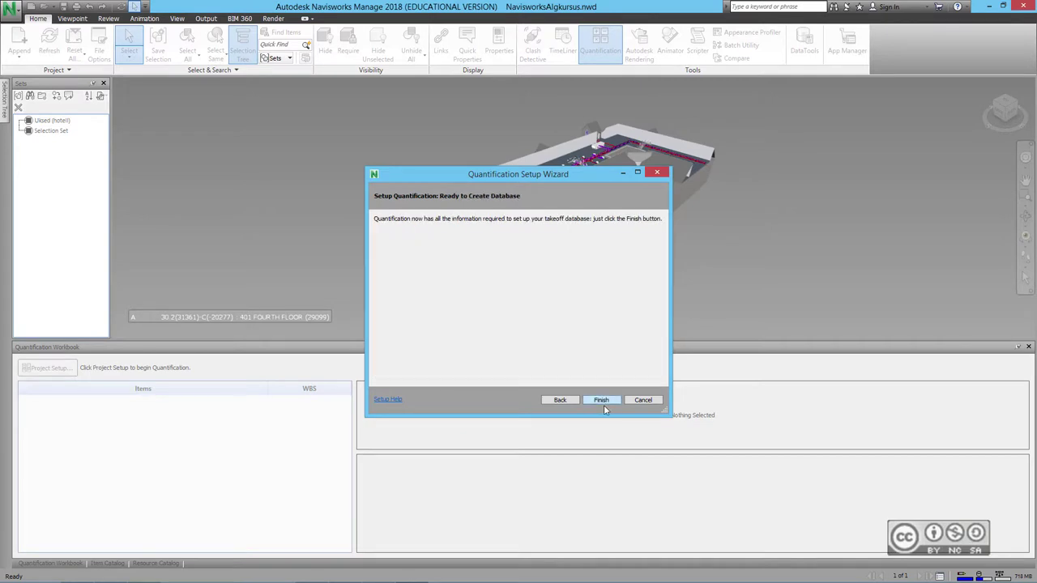
click(602, 401)
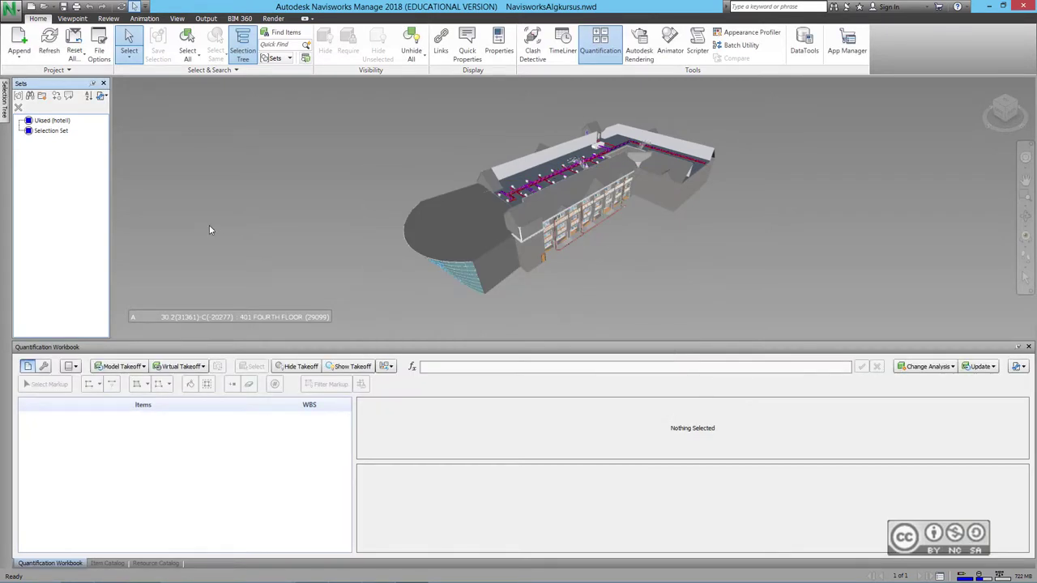
Step: Take off the root NavisworksAlgkursus.nwd model from the Selection Tree into a new catalog item
click(4, 102)
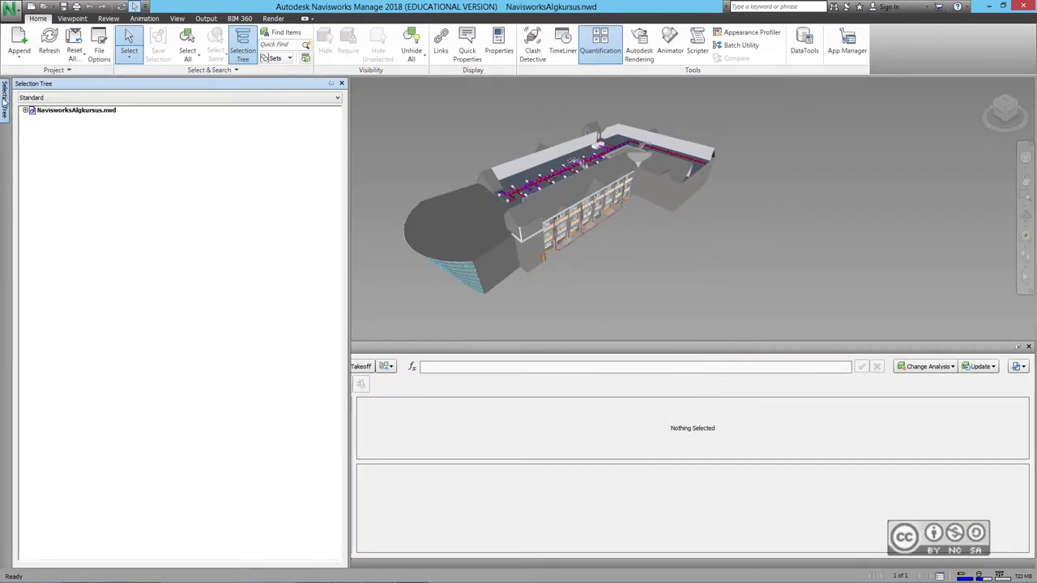
right_click(56, 116)
mouse_move(94, 220)
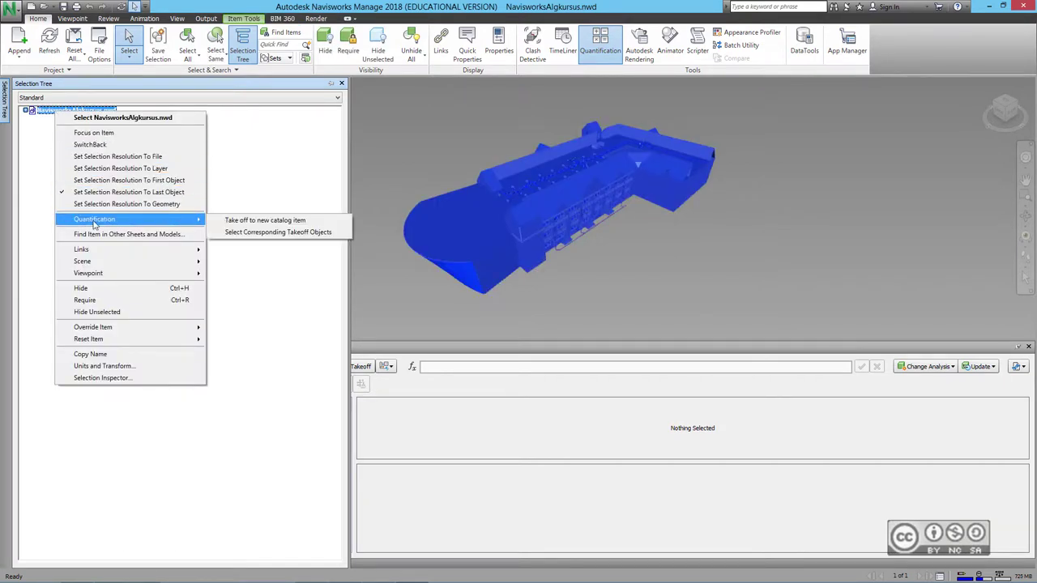
click(249, 221)
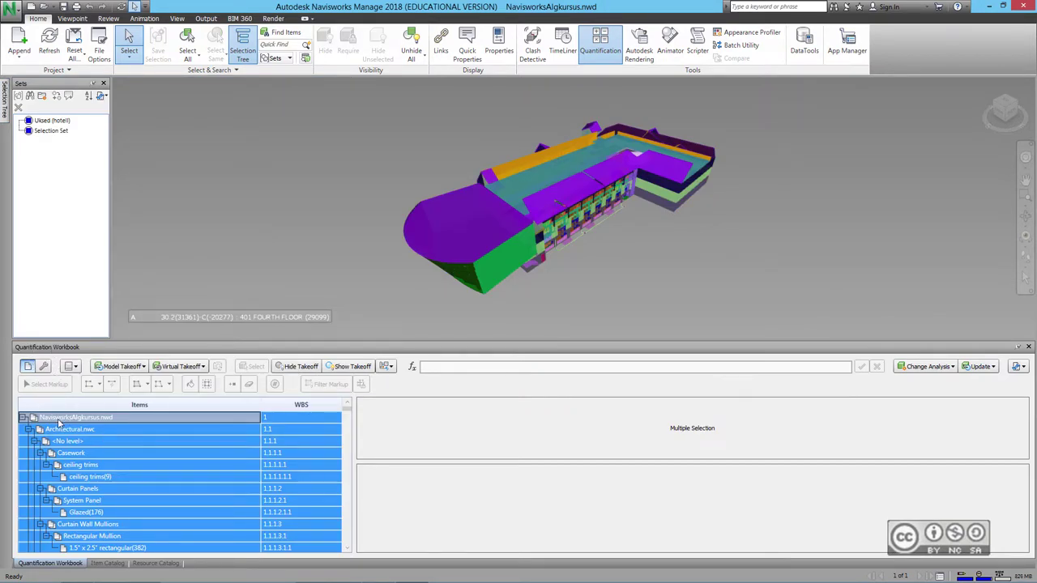
Step: Browse Curtain Panels to the System Panel takeoff: 176 ea, 219.027 m², 5.563 m³
click(79, 466)
click(79, 489)
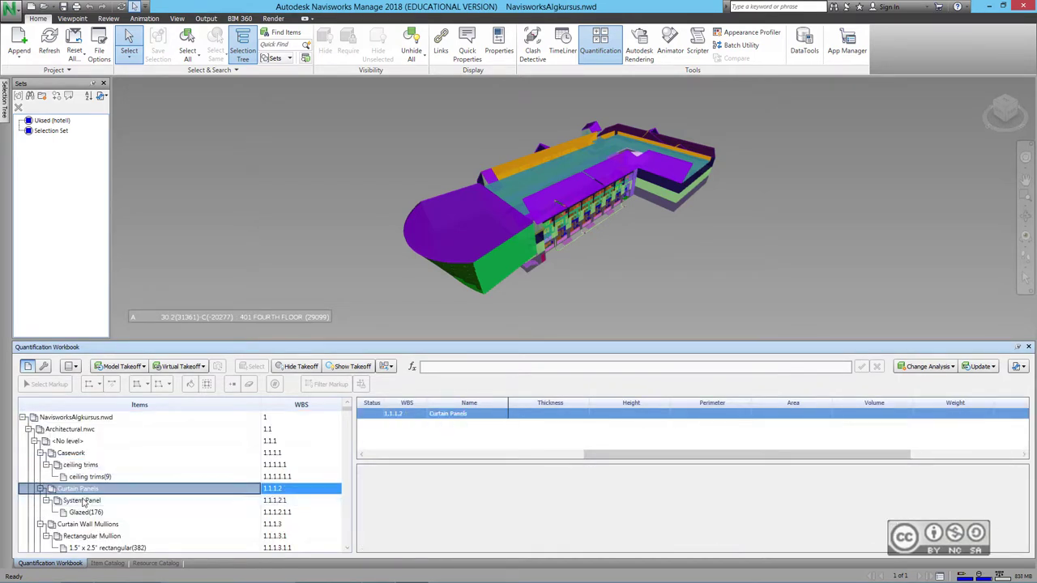
click(84, 501)
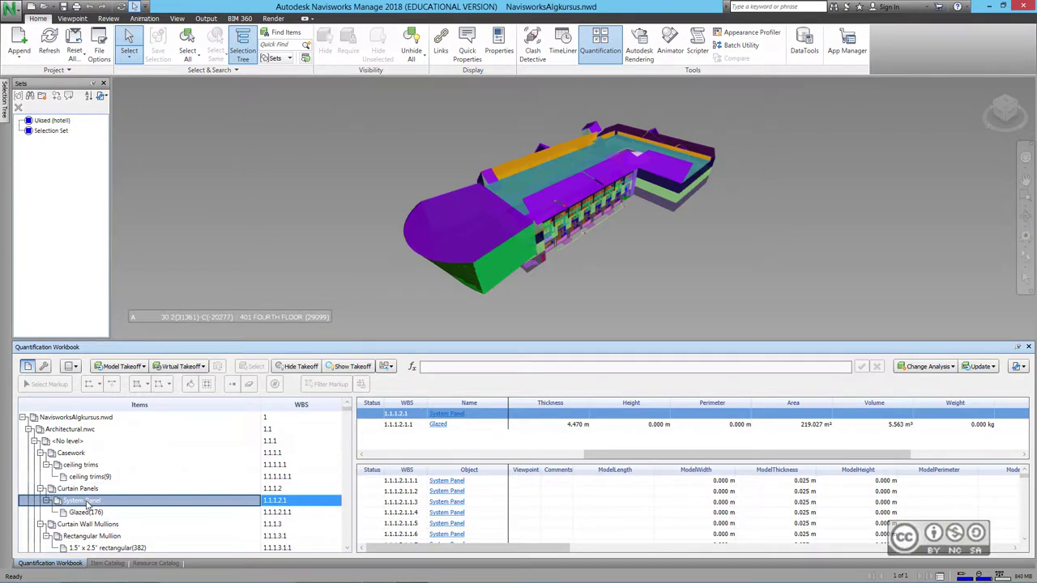
click(87, 502)
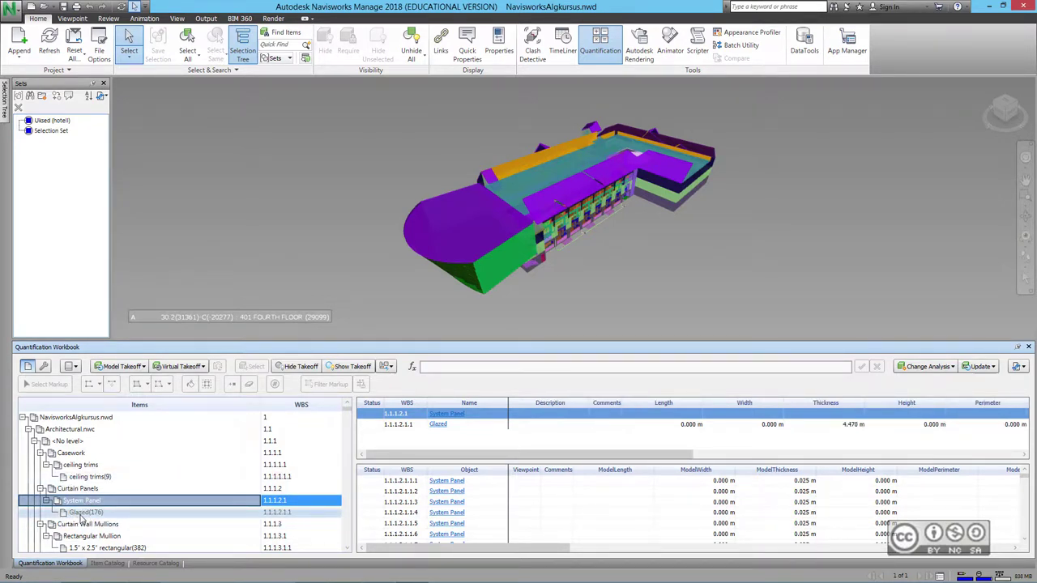
drag(438, 454, 766, 459)
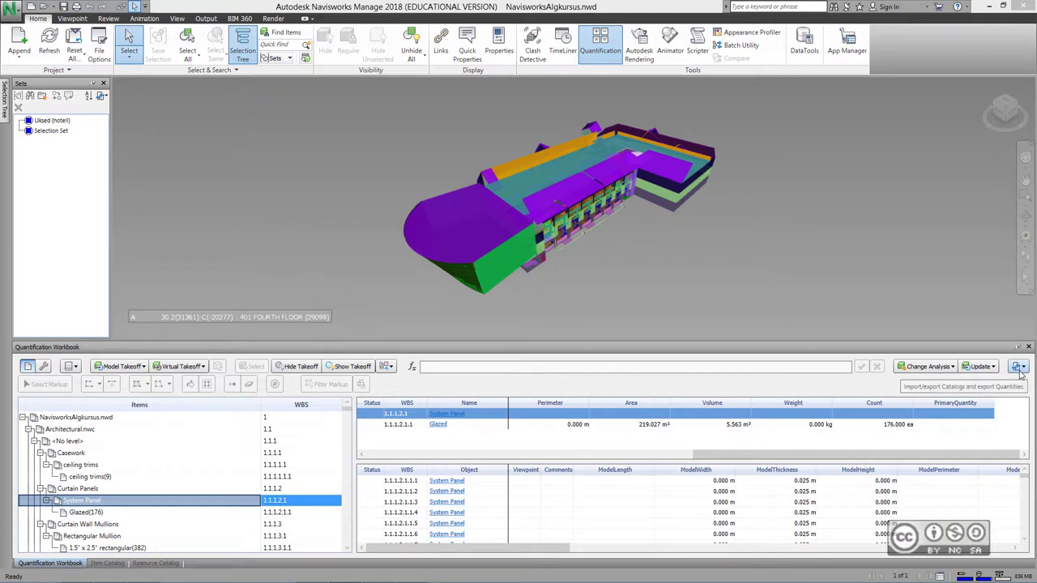
Step: Export all quantities to New Quantity Report.xlsx and open it in Excel
click(1018, 367)
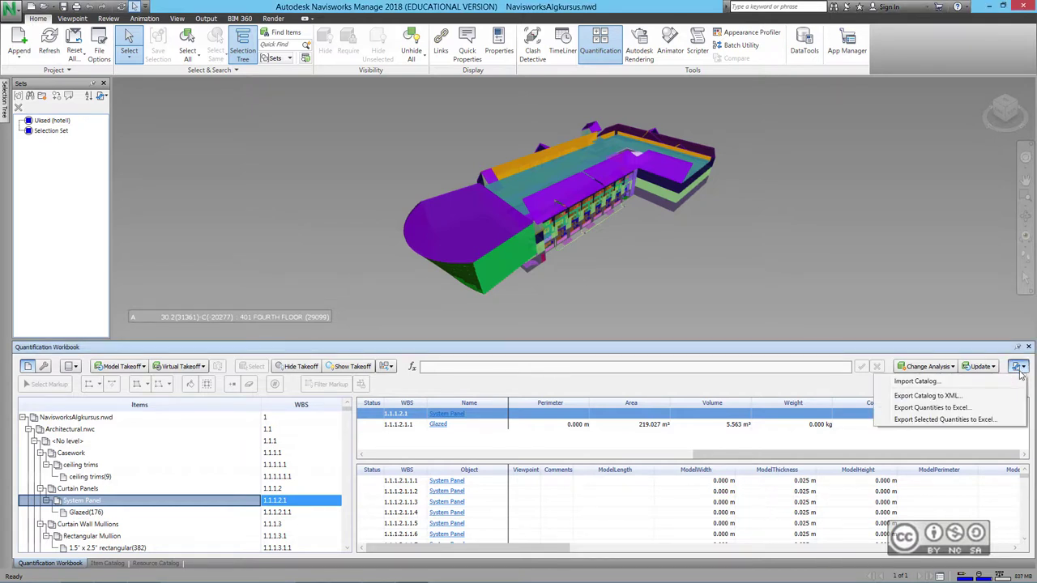
click(929, 414)
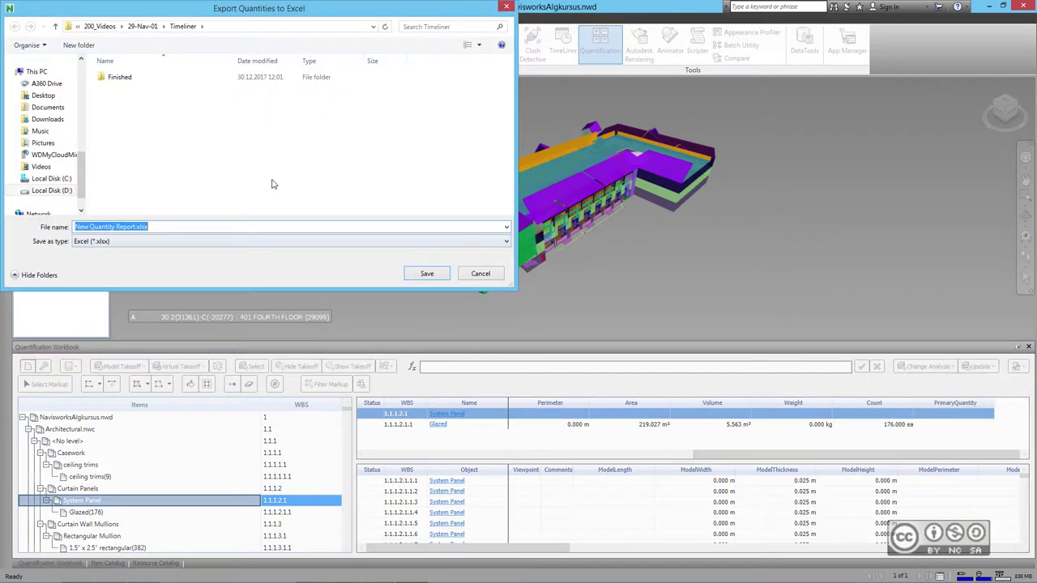
click(125, 227)
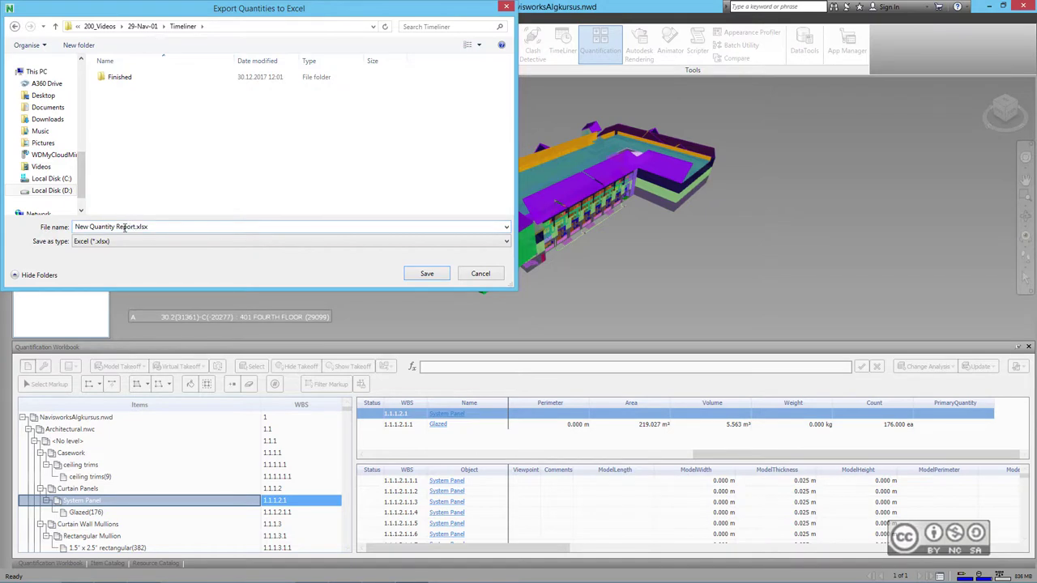
click(427, 276)
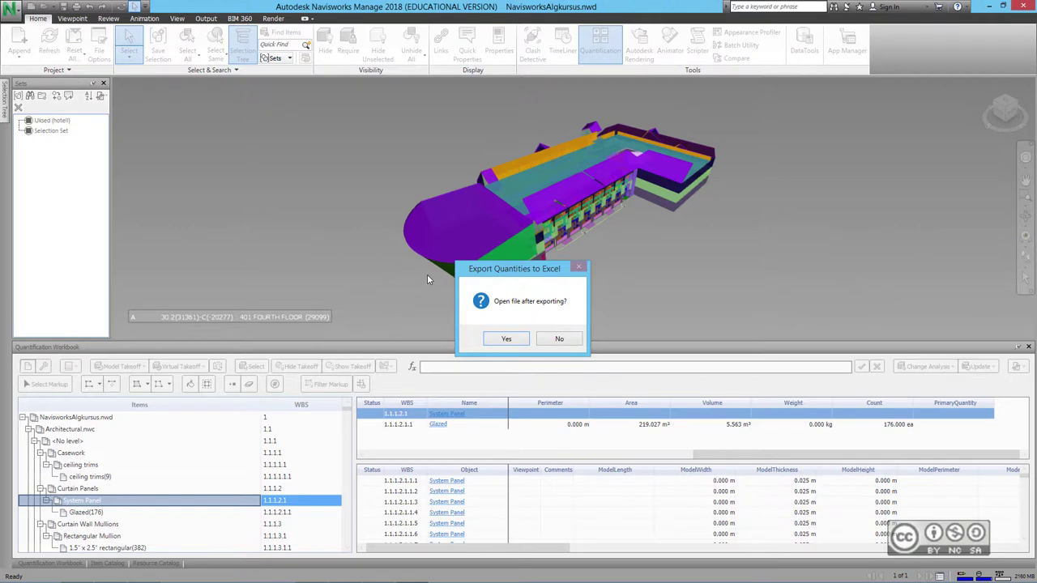
click(504, 339)
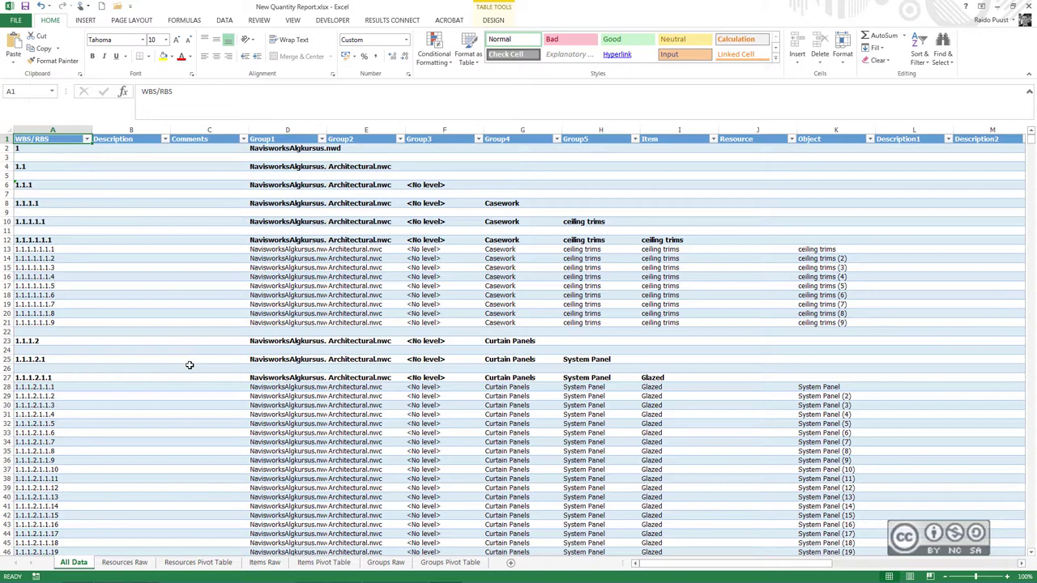
Step: Review the Items Pivot Table sheet of the exported Excel quantity report
click(322, 567)
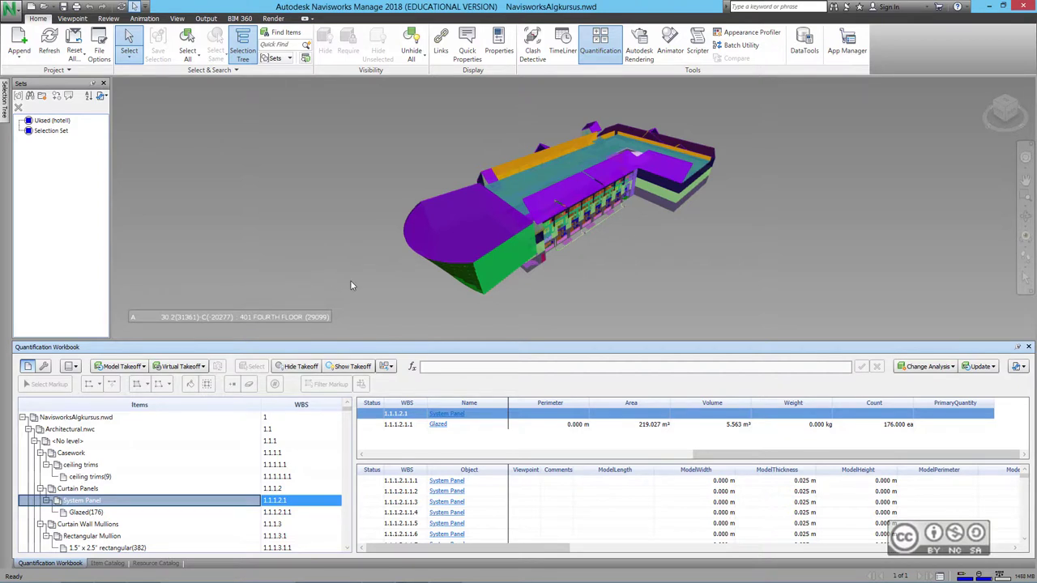
click(992, 367)
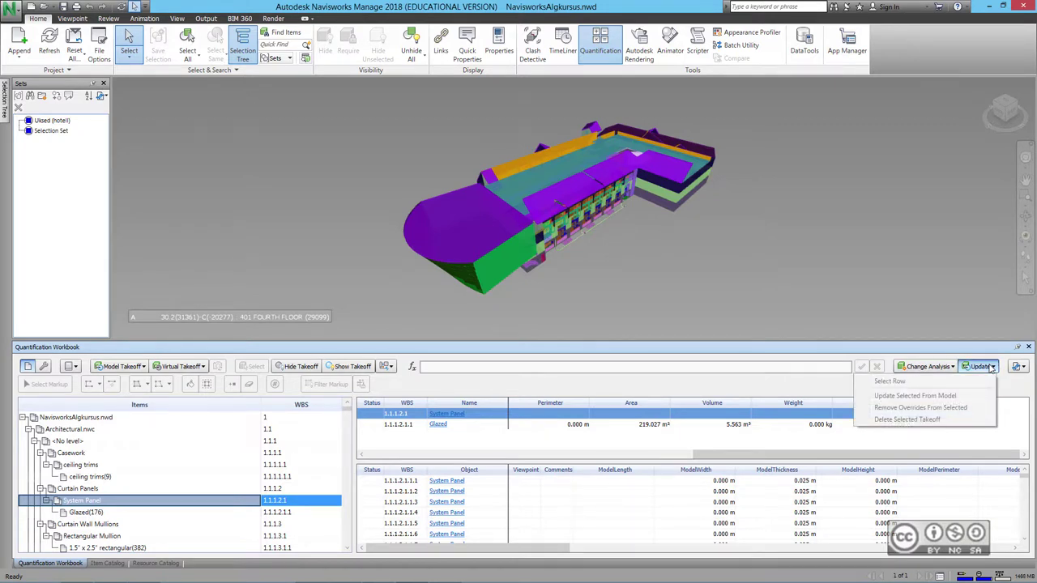
click(992, 367)
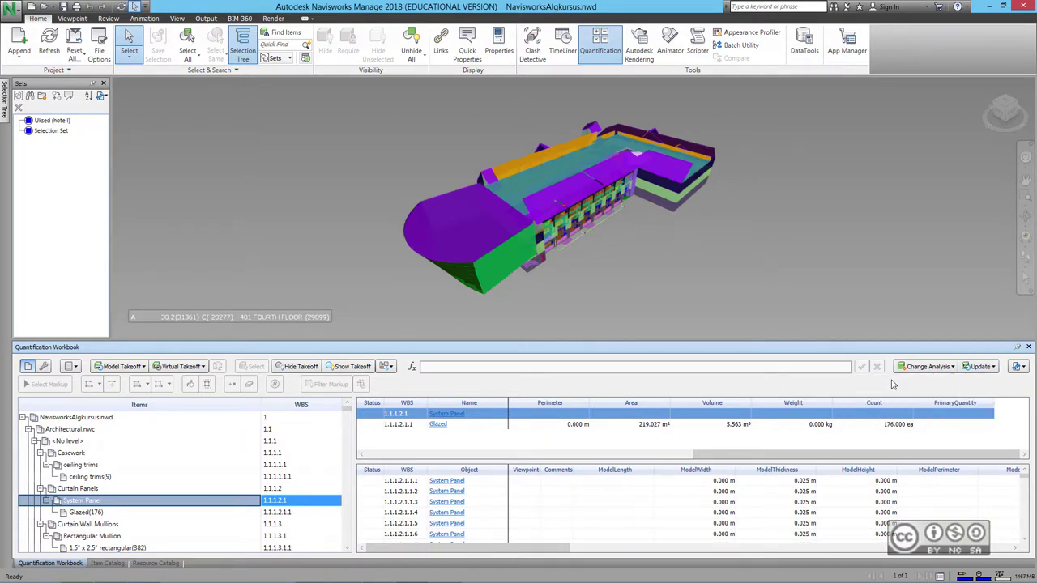
click(953, 367)
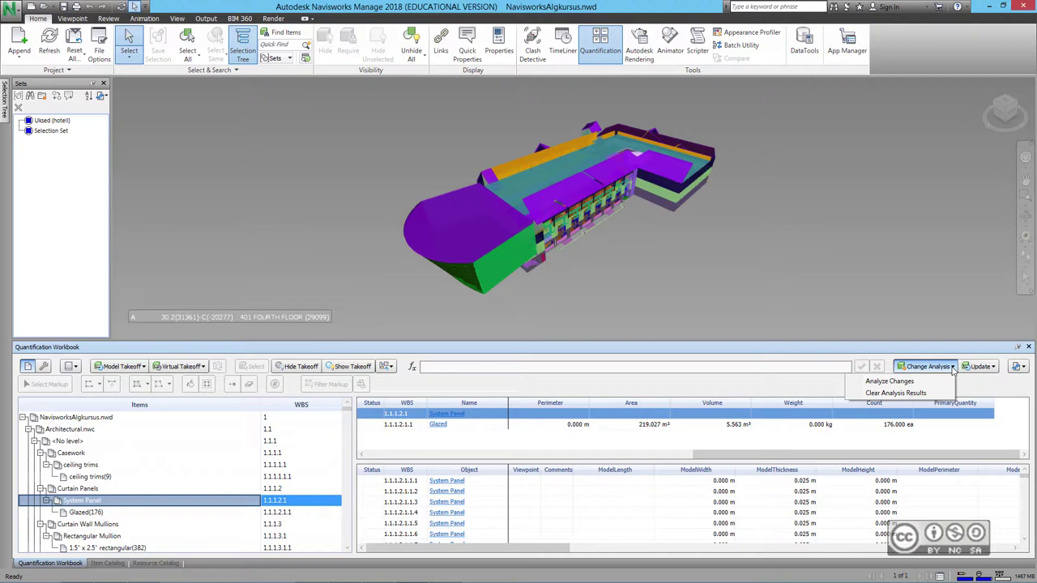
click(953, 367)
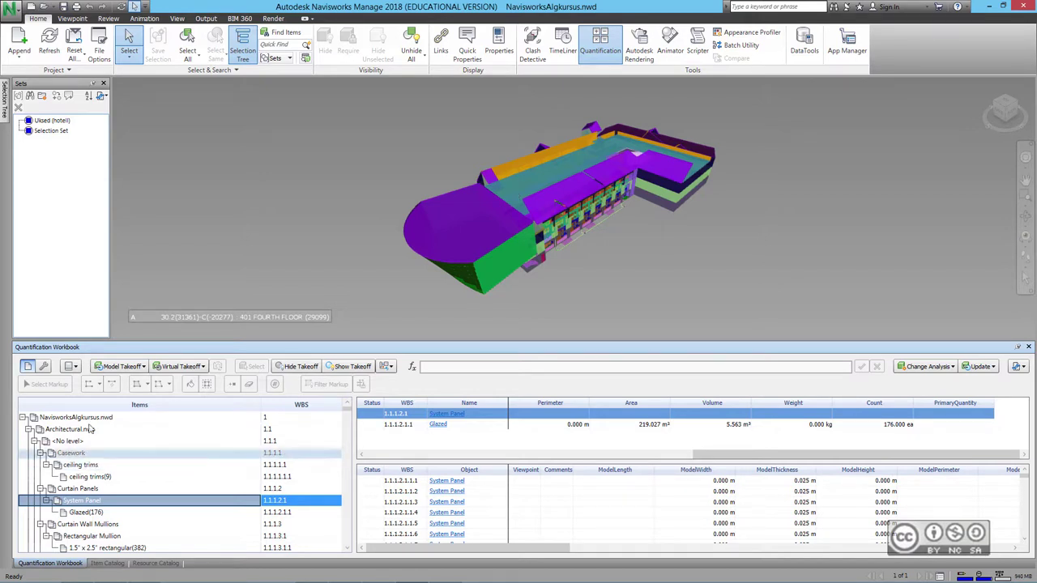
Step: Toggle the Resource Catalog display, inspect the Glazed item's Item Calculations, then return to the Quantification Workbook
click(77, 367)
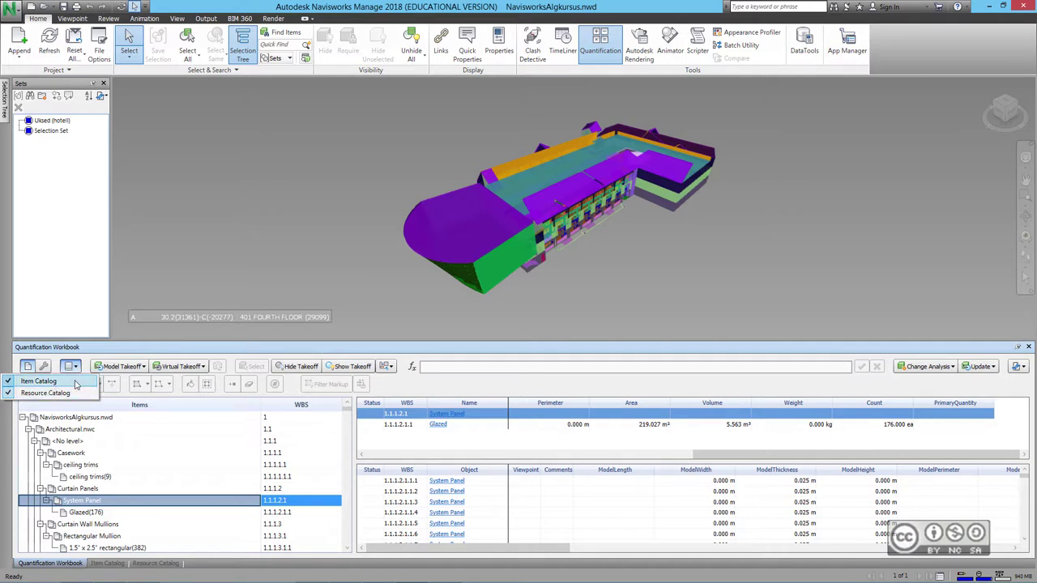
click(47, 397)
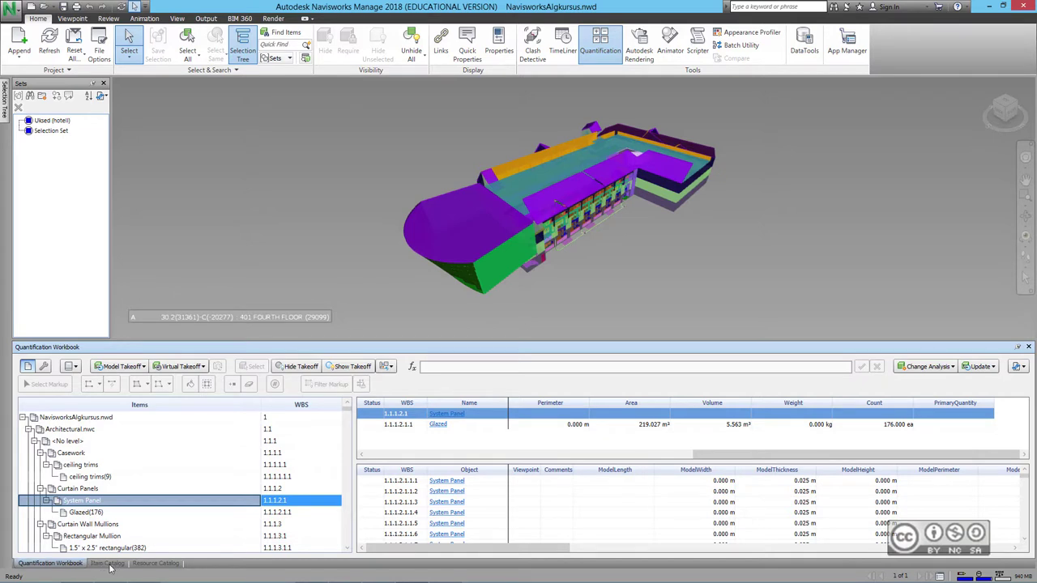
click(114, 565)
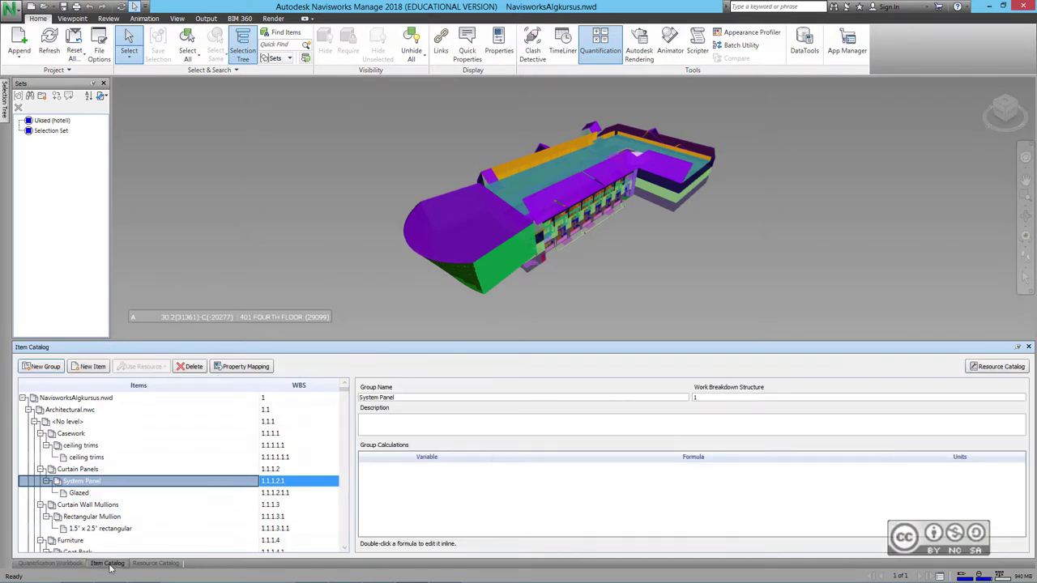
click(78, 492)
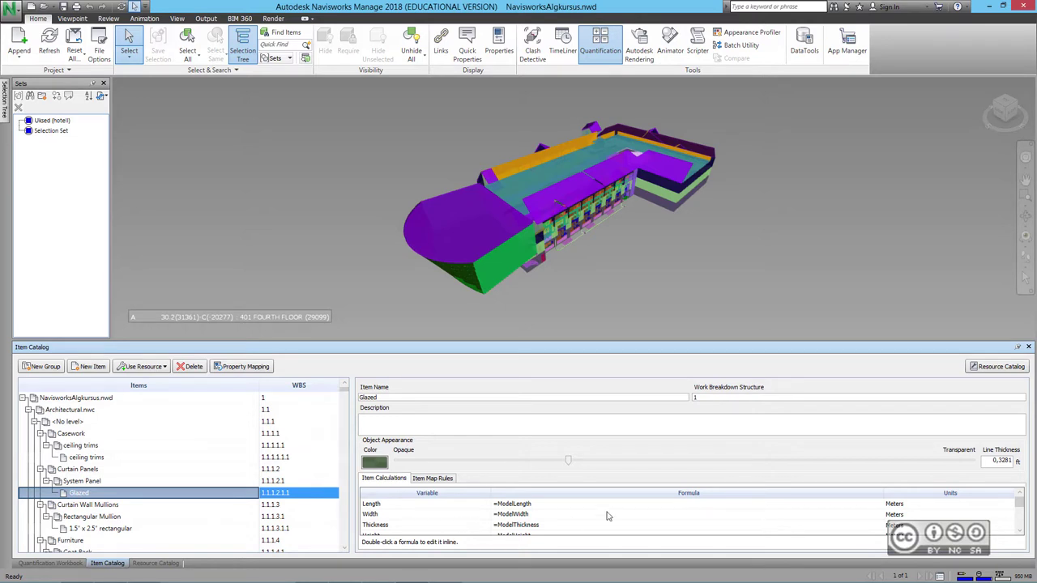
scroll(509, 516, down, 1)
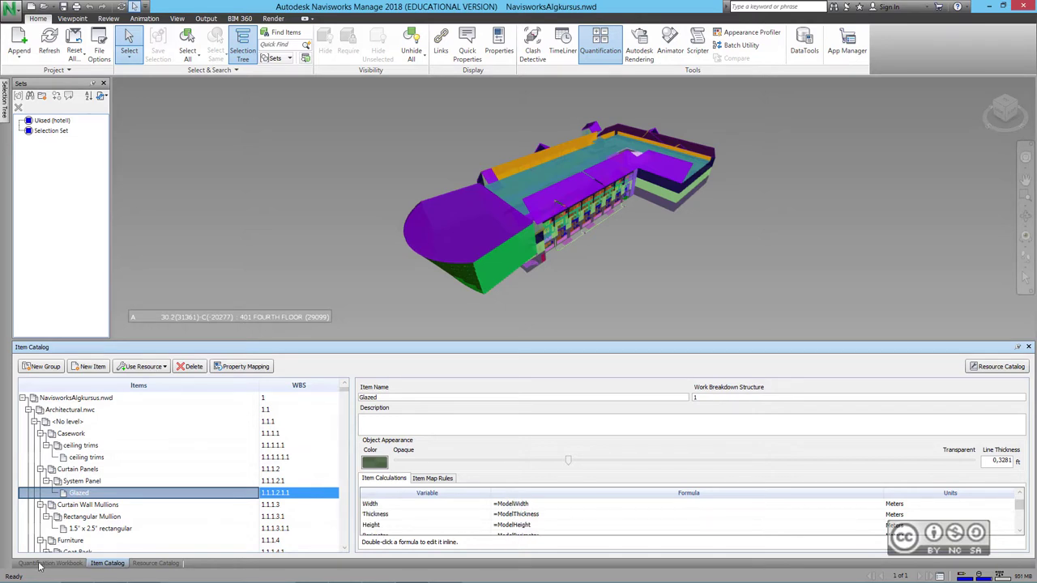
click(45, 564)
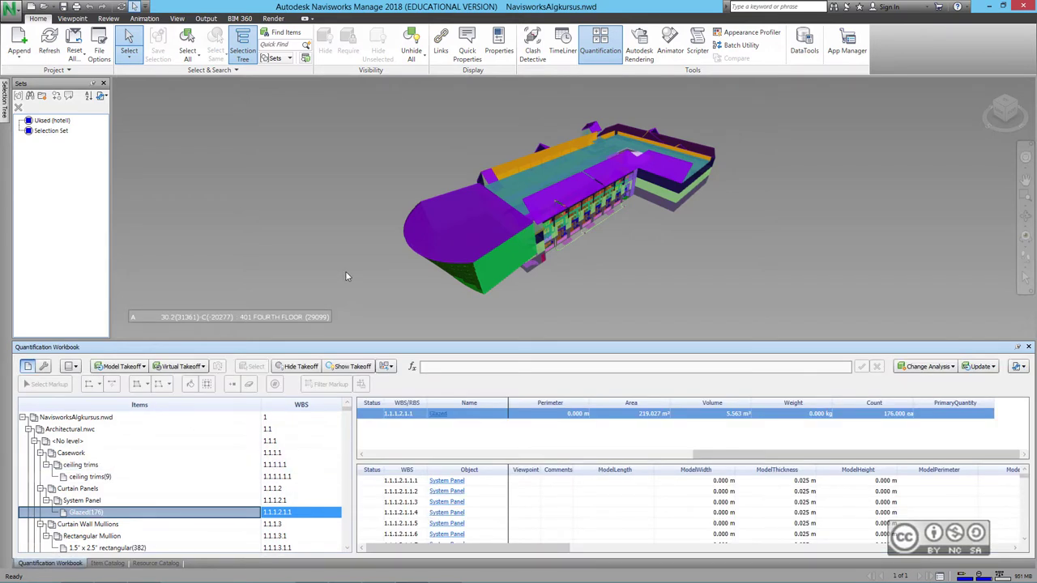